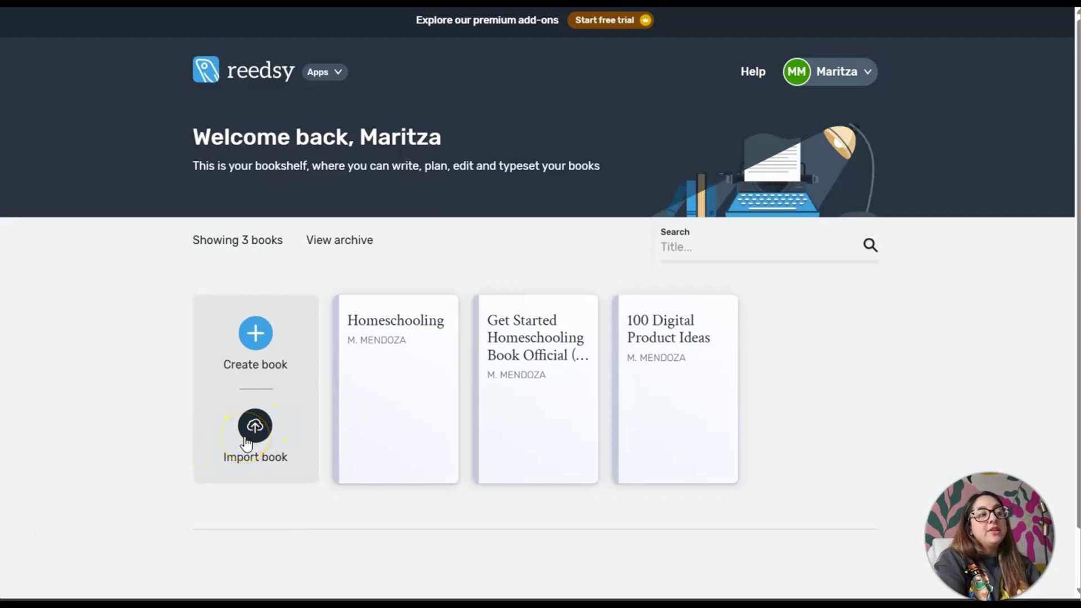
# Open Chapter 1 of the Homeschooling book and place the cursor after 'flowers'.
pyautogui.moveTo(394, 337)
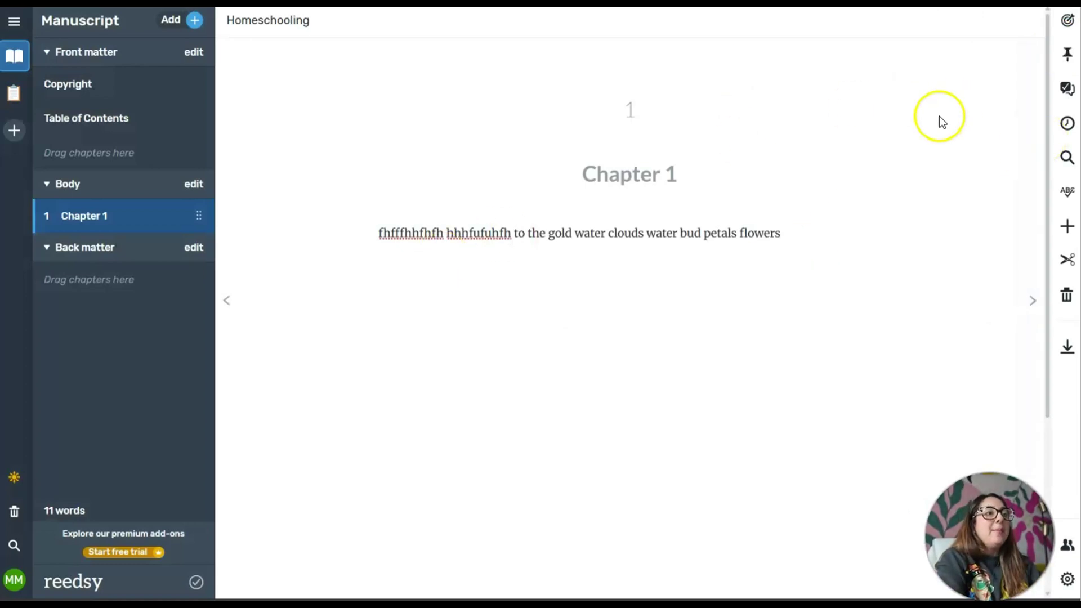
pyautogui.click(820, 238)
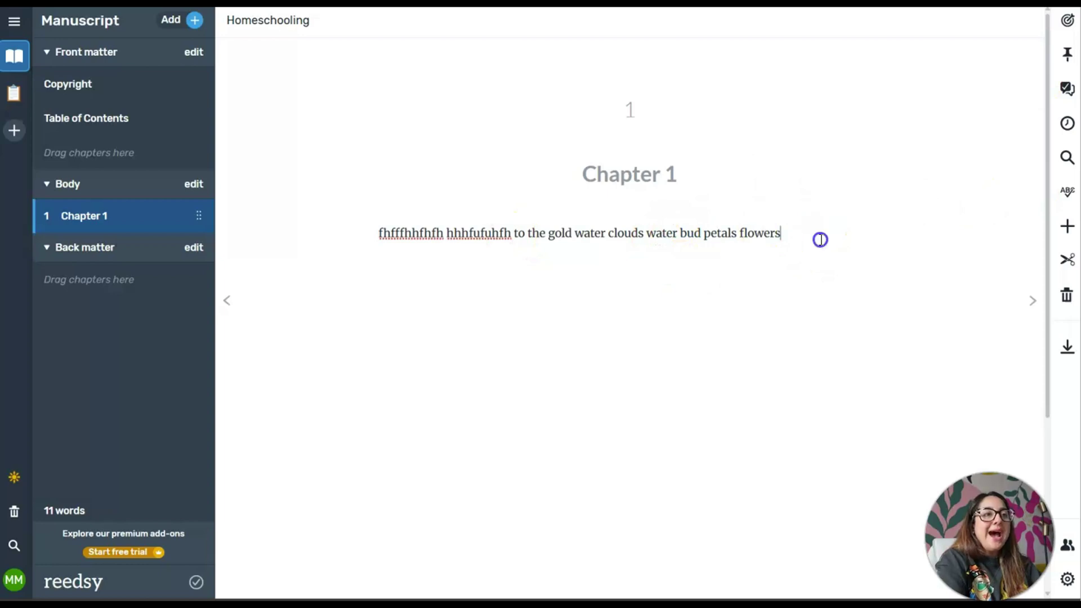
pyautogui.click(1071, 28)
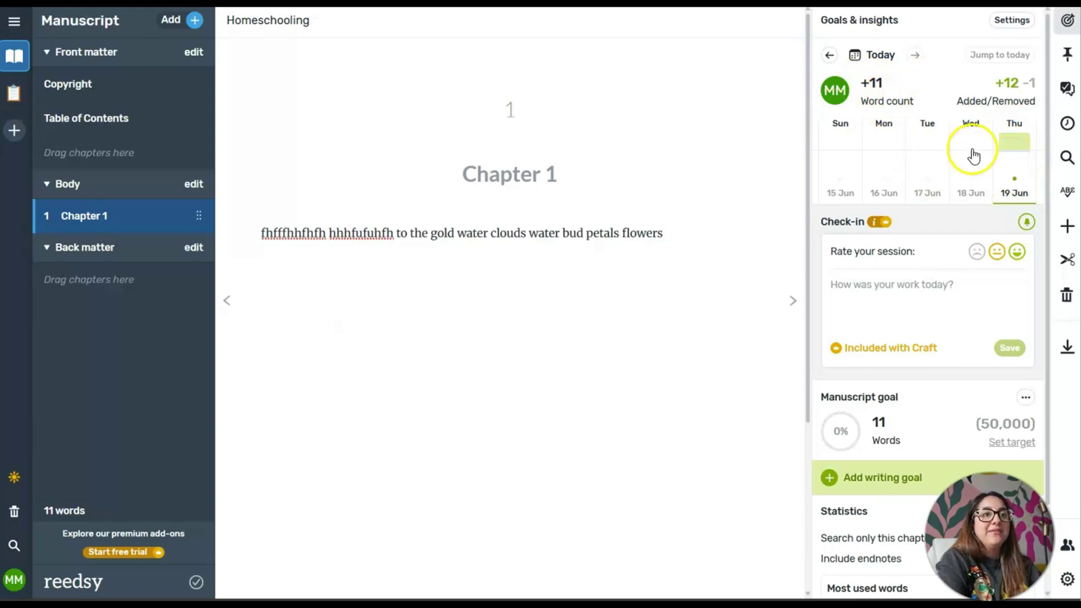
pyautogui.click(1049, 143)
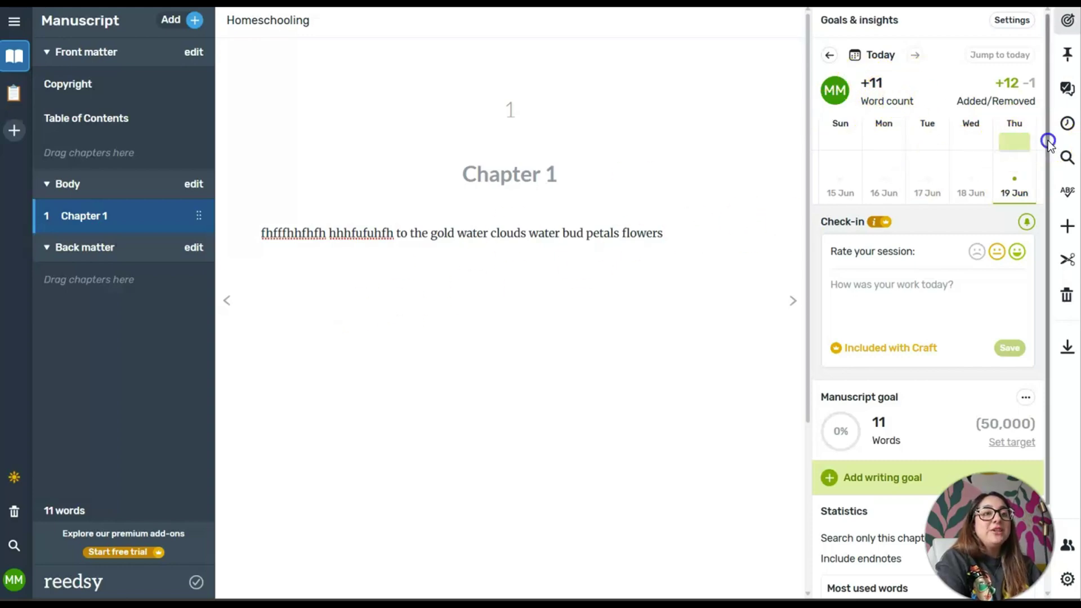
pyautogui.moveTo(1048, 144); pyautogui.dragTo(1042, 308)
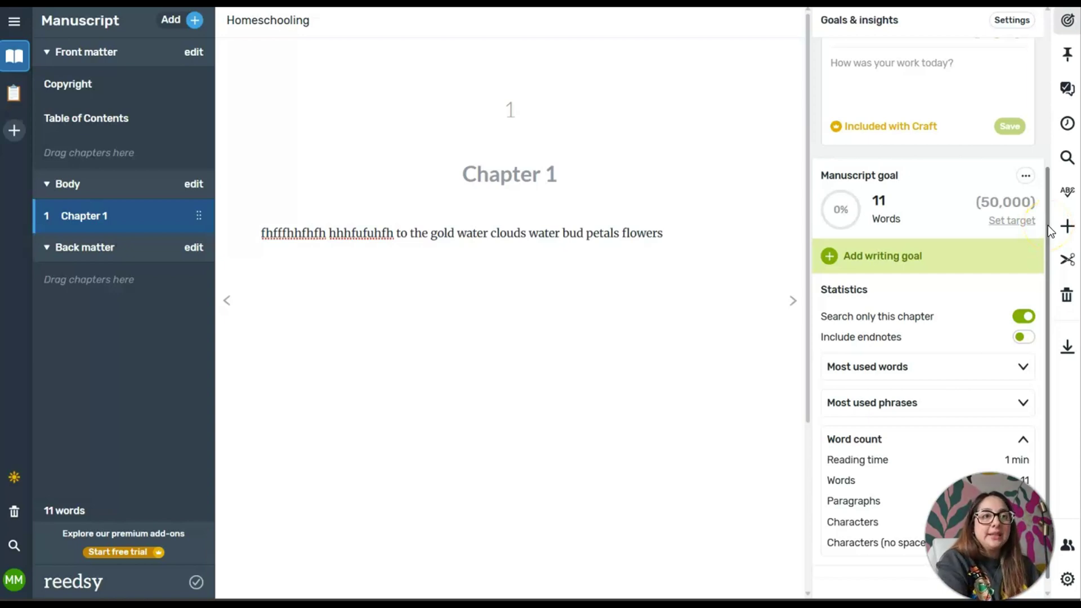
pyautogui.moveTo(1050, 230); pyautogui.dragTo(1055, 194)
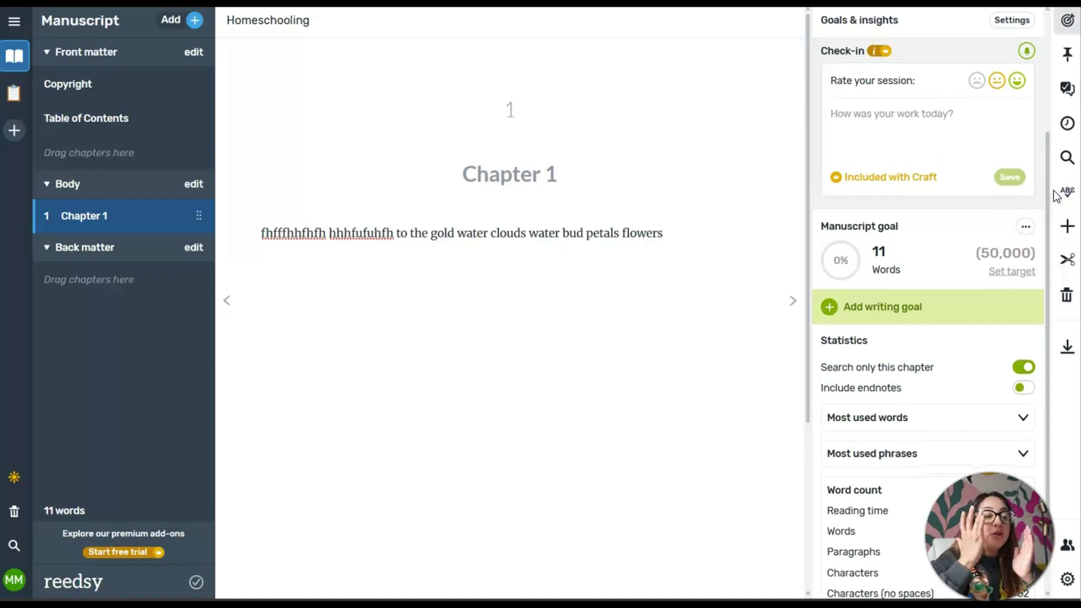
pyautogui.moveTo(1026, 227); pyautogui.dragTo(1065, 104)
pyautogui.click(929, 135)
pyautogui.moveTo(1017, 161)
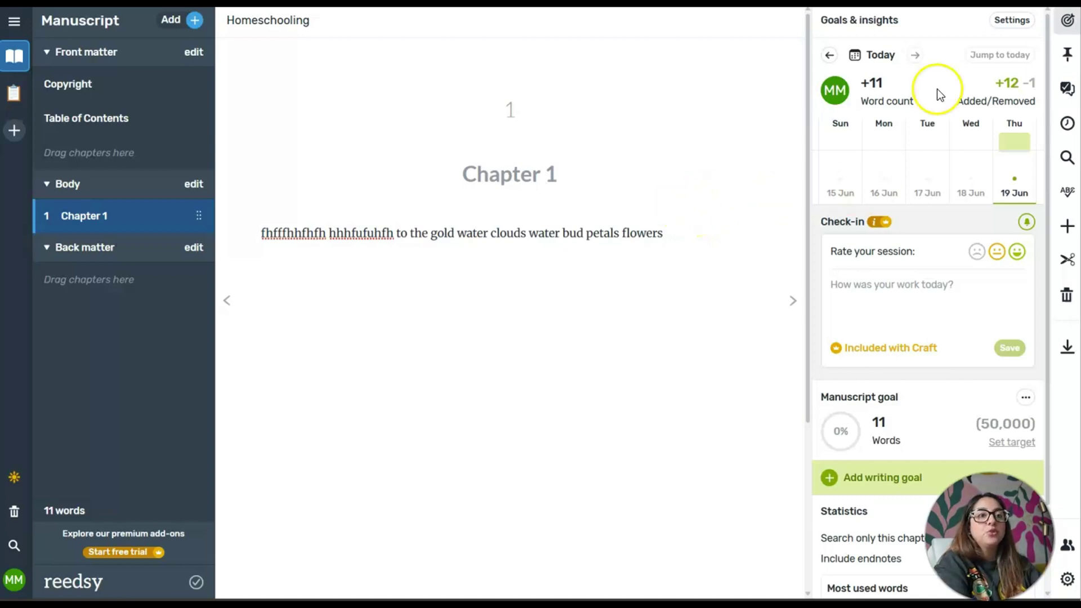
pyautogui.click(686, 172)
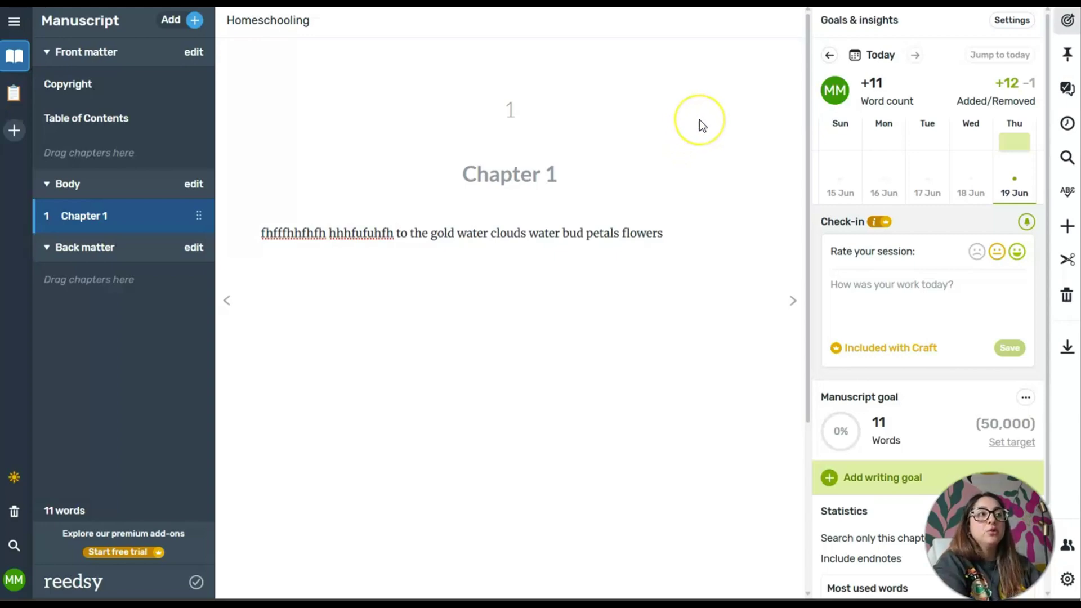
pyautogui.click(1068, 21)
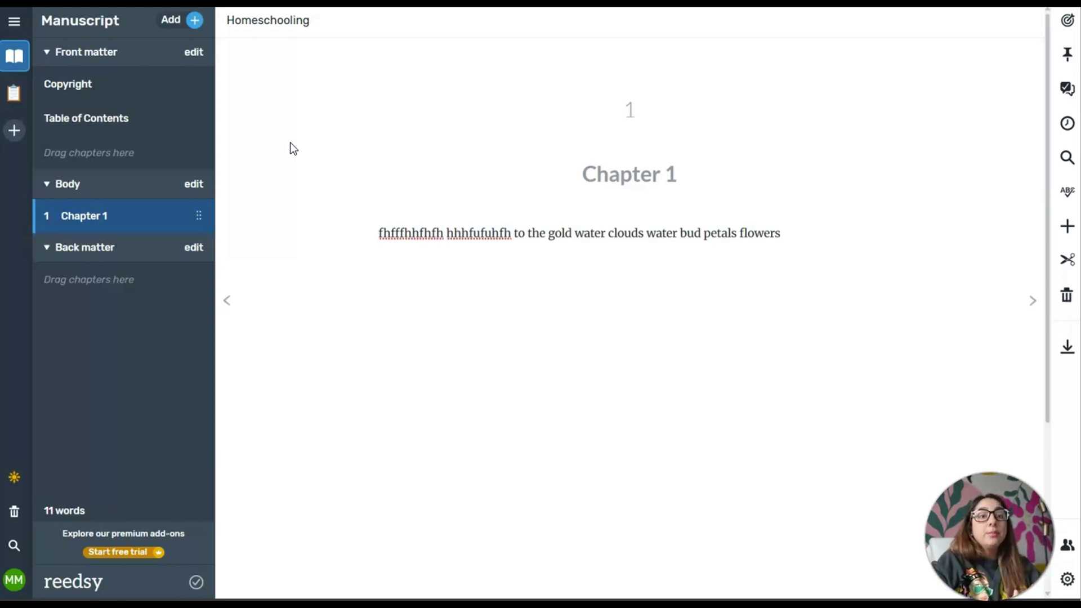
# Open the Copyright page from Front matter, leaving the Pen name unchanged.
pyautogui.click(83, 84)
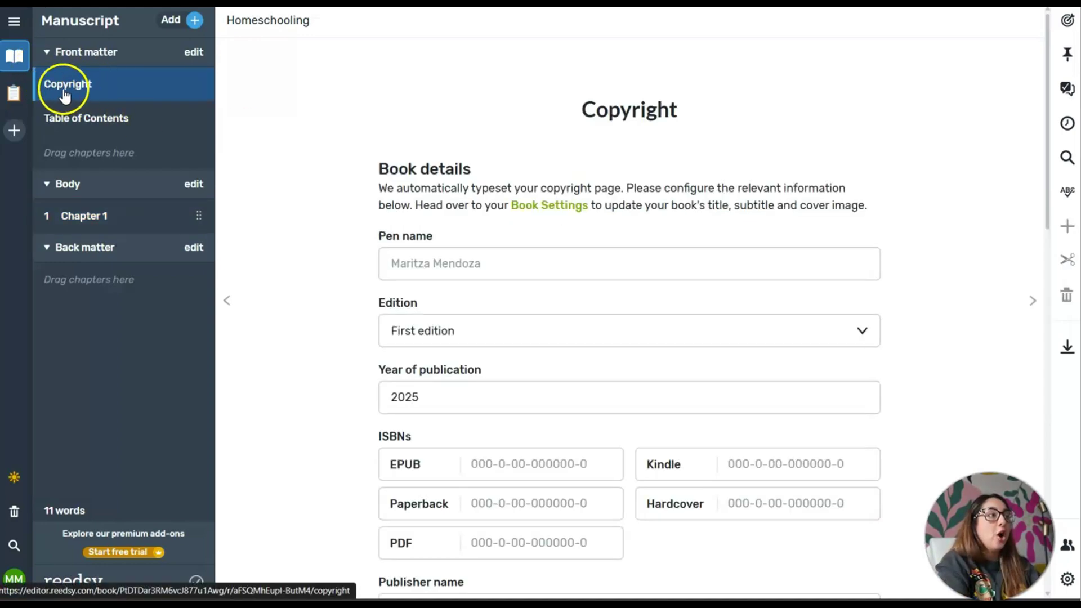
pyautogui.click(497, 255)
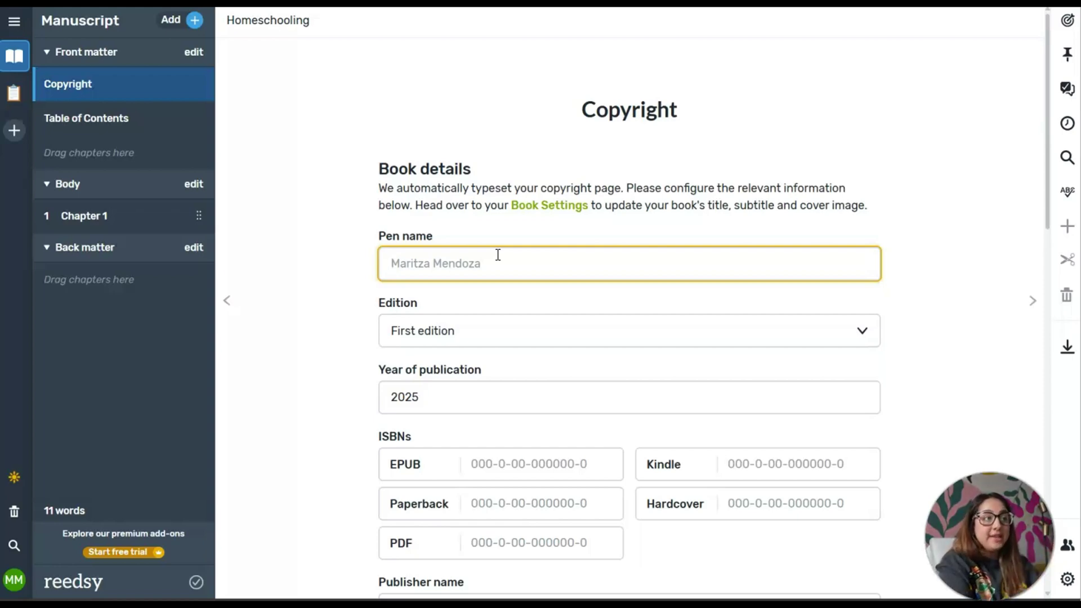
pyautogui.click(506, 289)
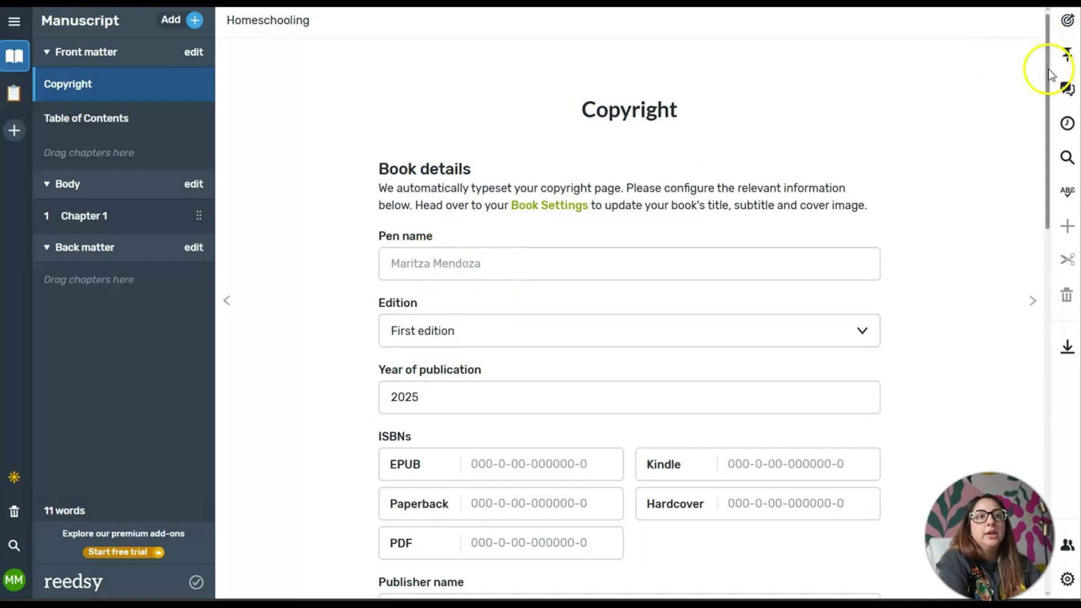
pyautogui.scroll(-4, 1039, 141)
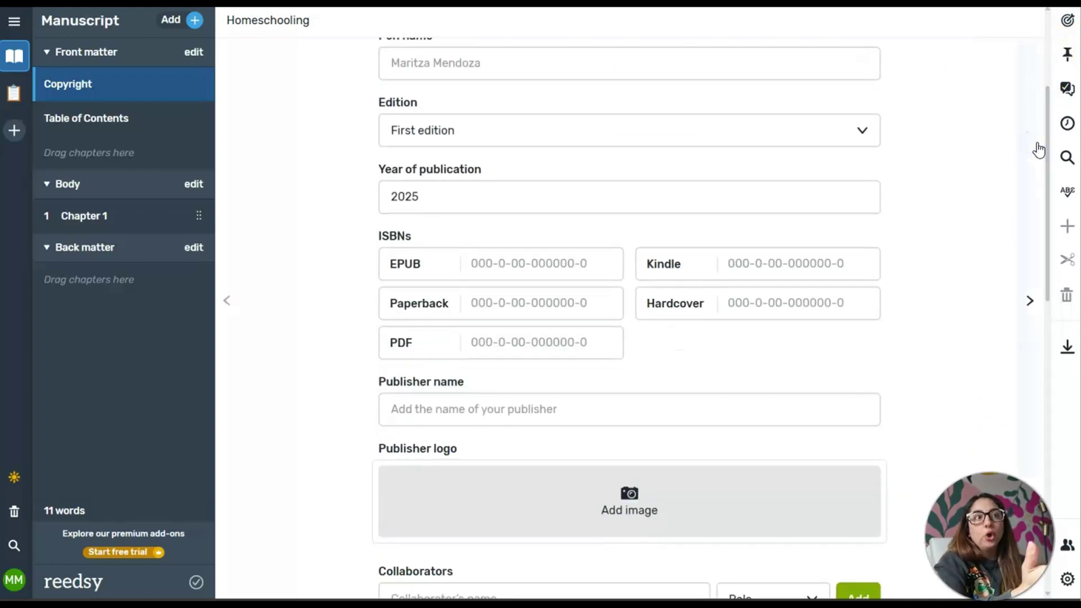
pyautogui.scroll(-10, 1031, 346)
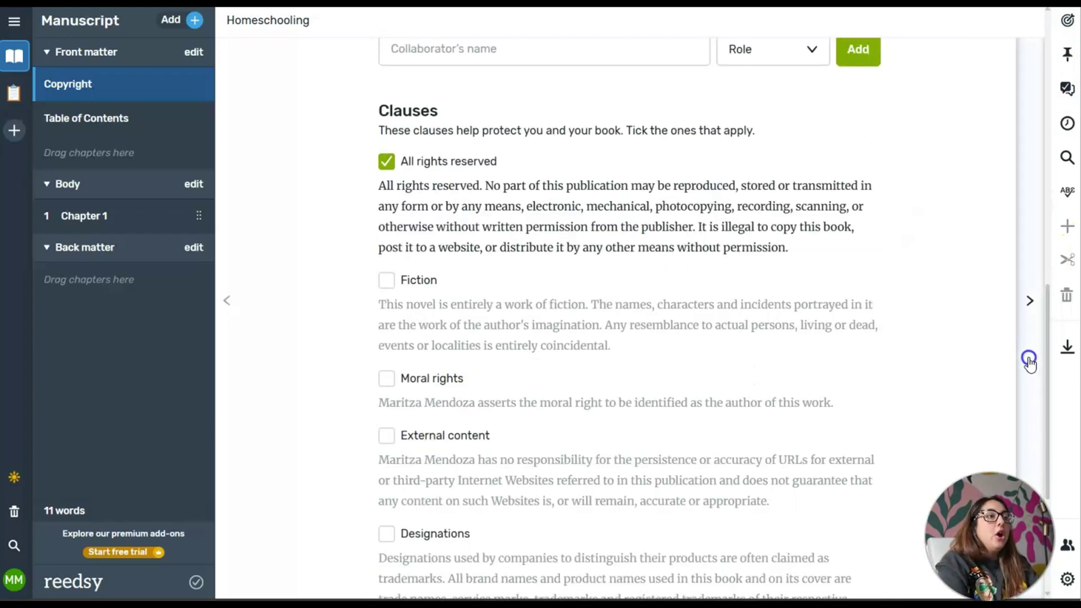
# Hide the side tools and review the book details: First edition, 2025, All rights reserved.
pyautogui.click(1026, 366)
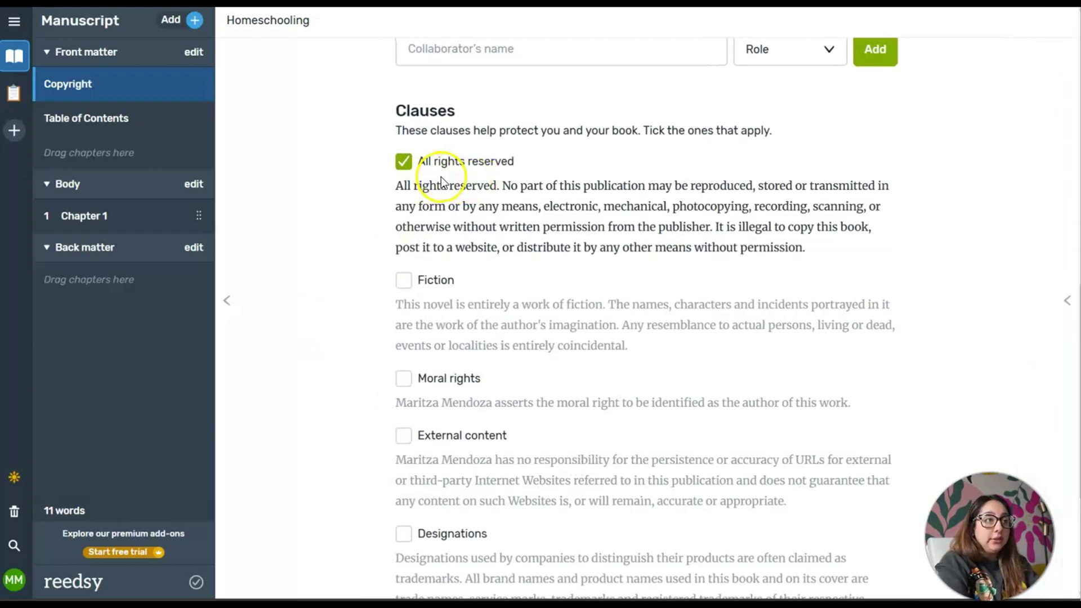
pyautogui.click(944, 281)
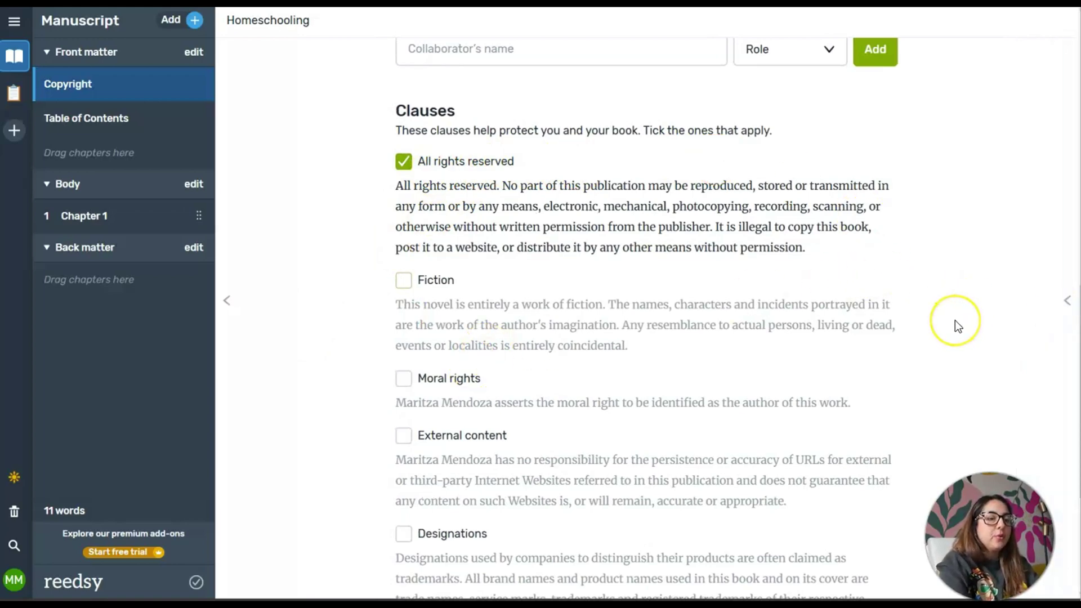
pyautogui.scroll(-2, 955, 320)
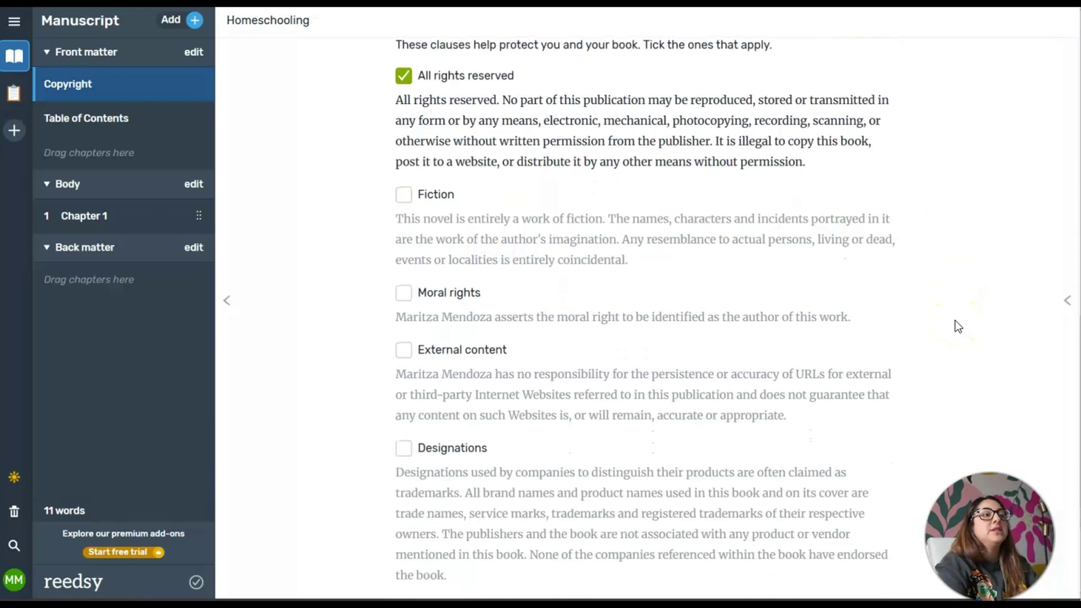
pyautogui.scroll(-2, 954, 321)
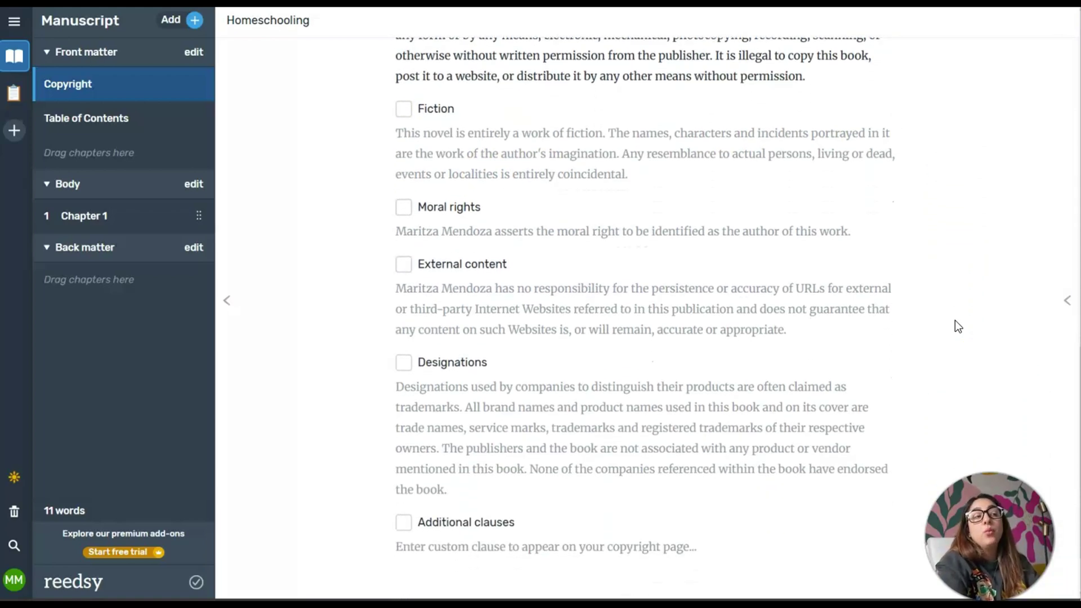
pyautogui.scroll(-1, 955, 320)
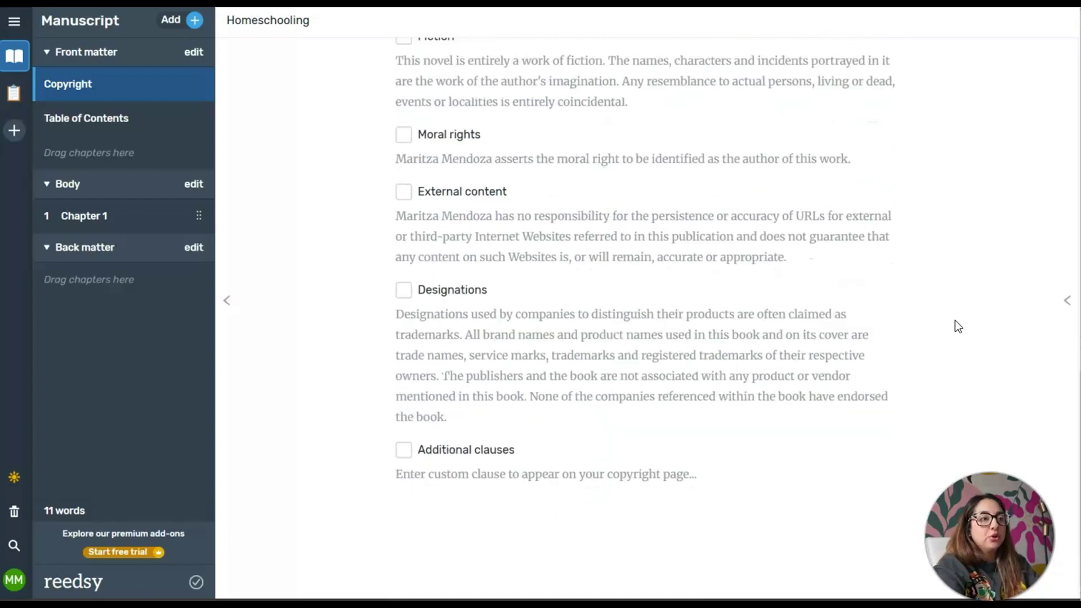
pyautogui.scroll(2, 955, 320)
pyautogui.scroll(15, 955, 320)
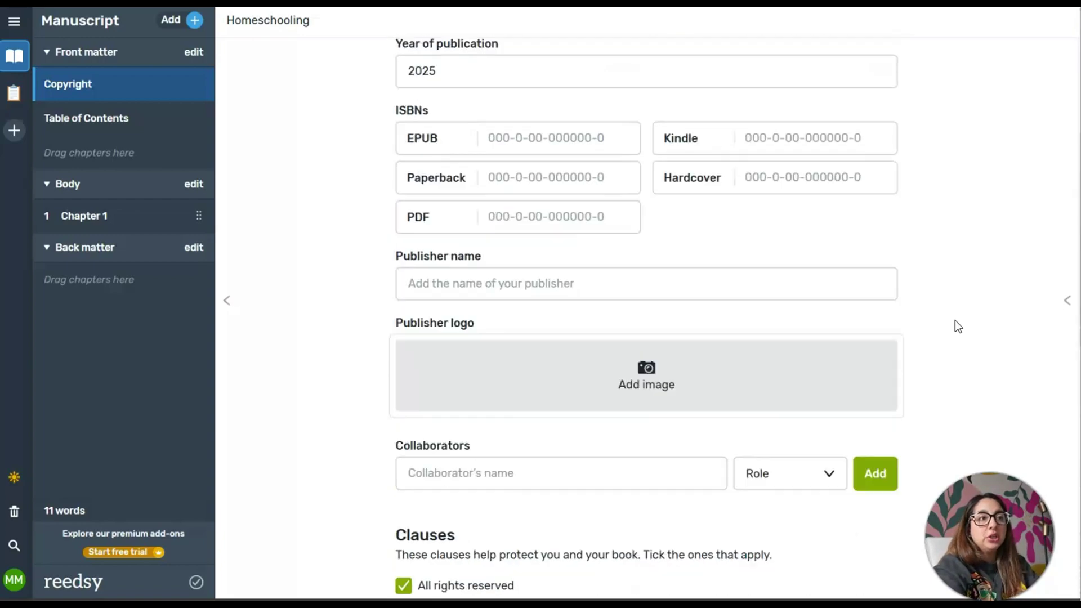
pyautogui.scroll(-6, 954, 321)
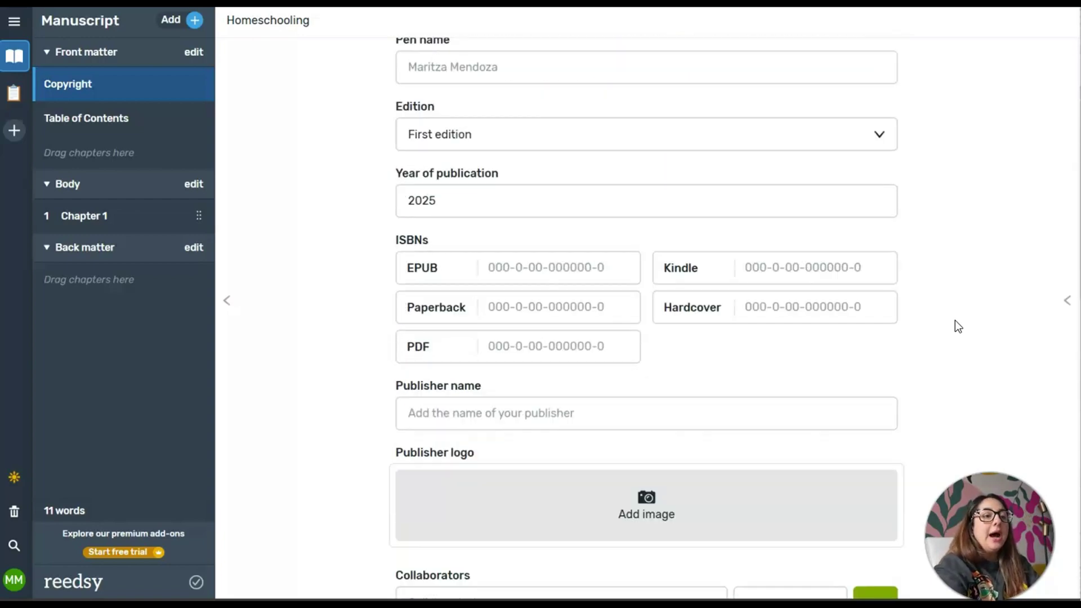
pyautogui.scroll(6, 955, 321)
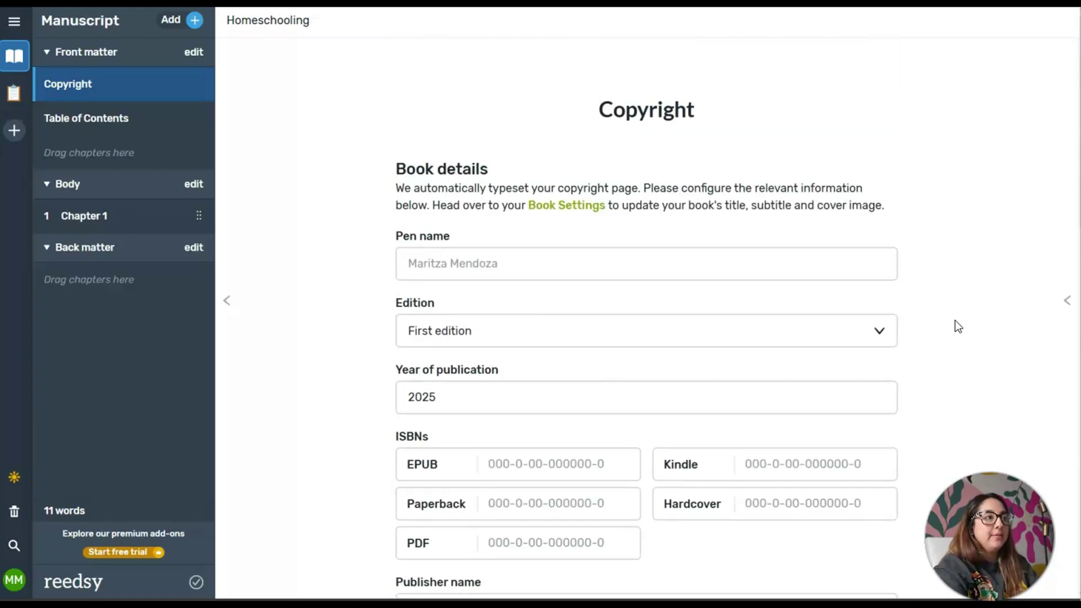
# Try H3 headings in the Table of Contents, revert to chapter titles only, and return to Chapter 1.
pyautogui.click(116, 120)
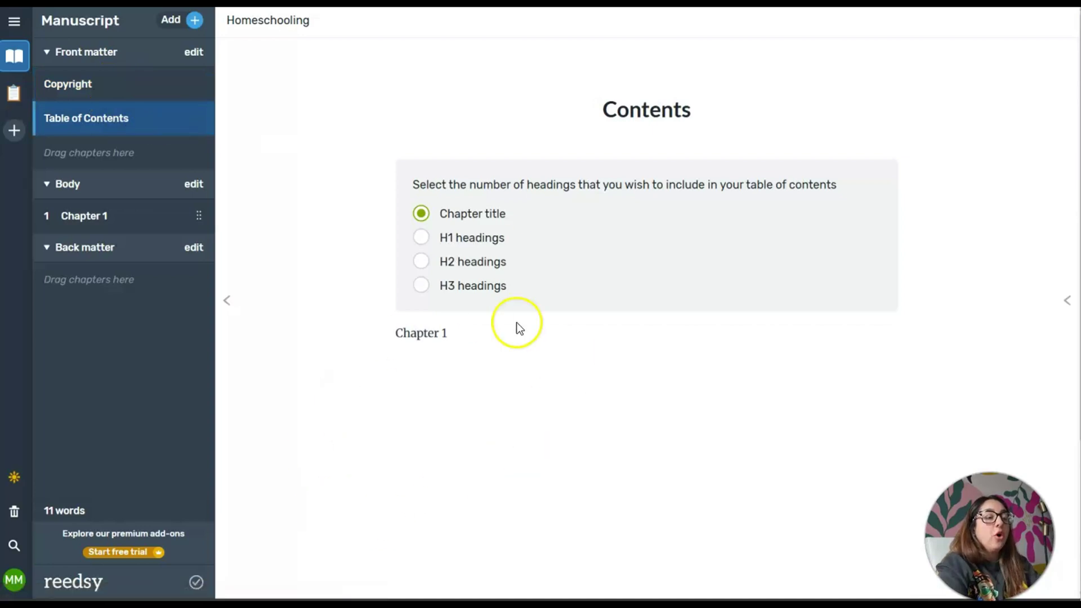
pyautogui.click(545, 287)
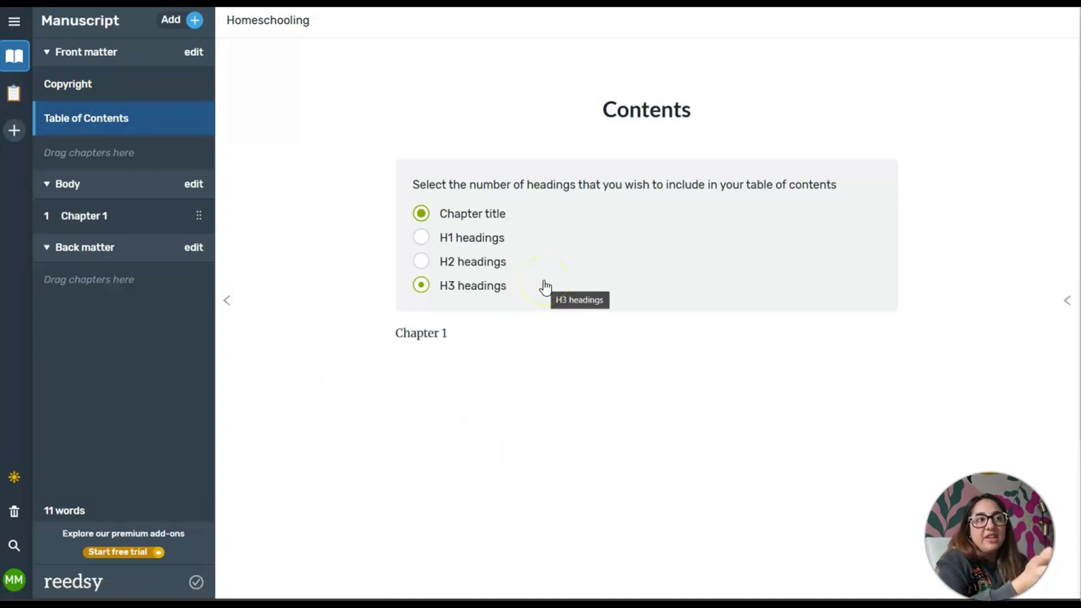
pyautogui.click(545, 287)
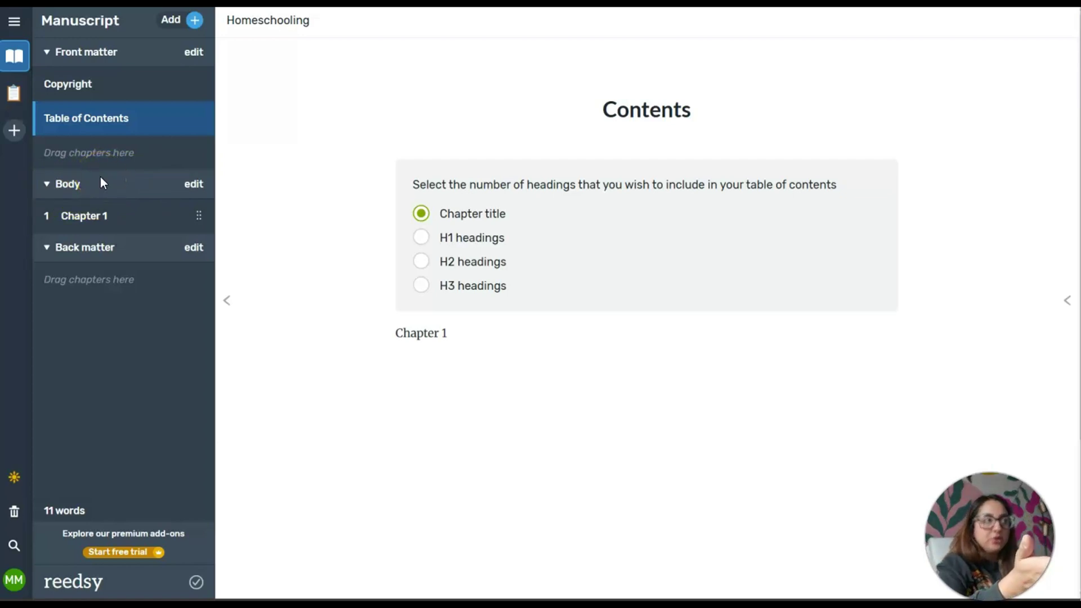
pyautogui.click(119, 220)
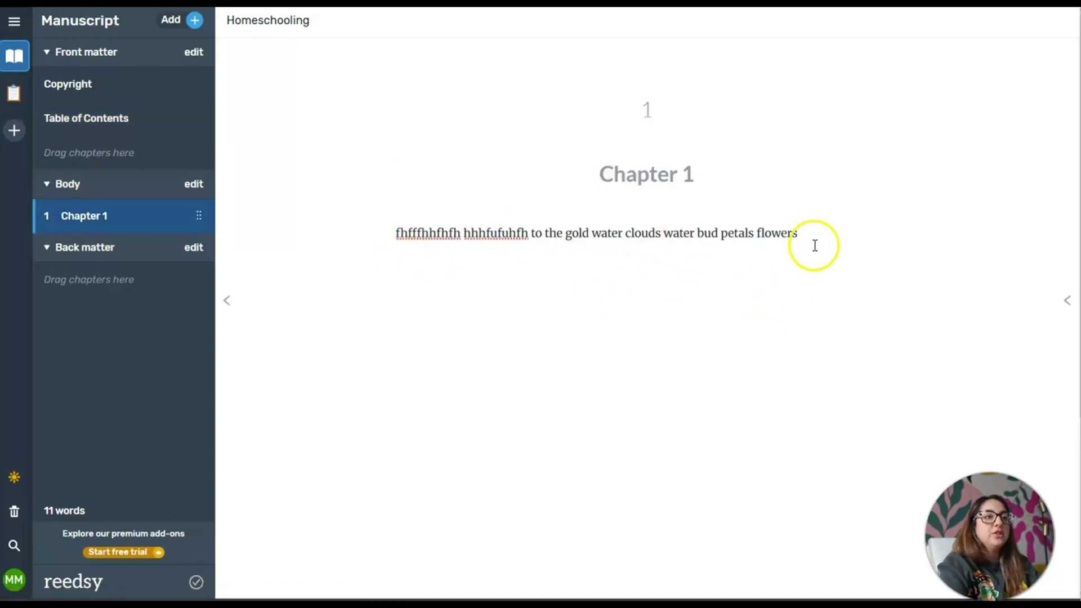
# Place the cursor after 'flowers' at the end of Chapter 1's draft line.
pyautogui.click(816, 239)
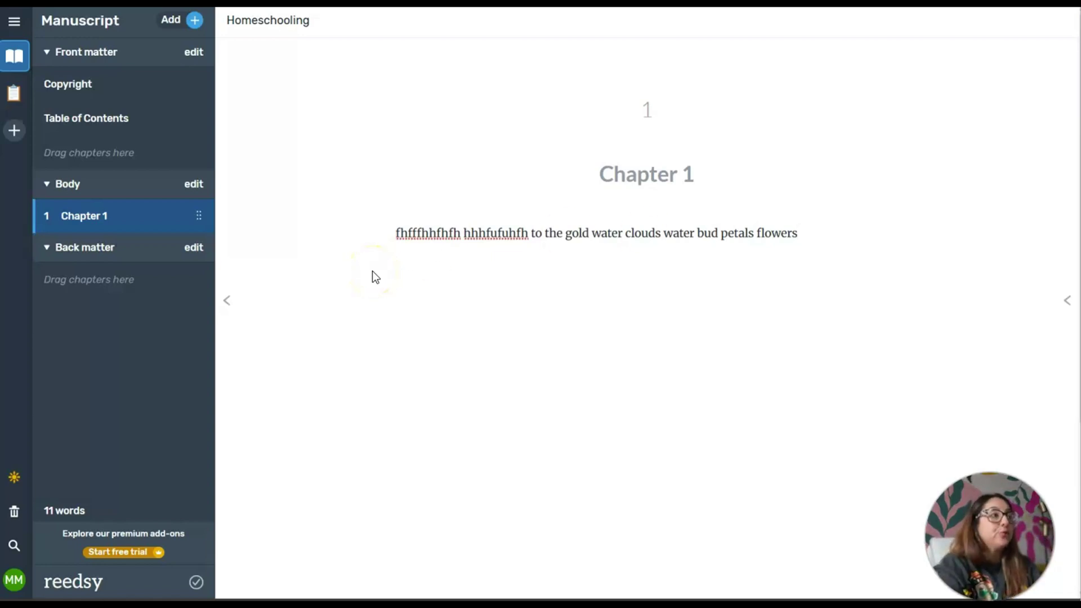
# Add Chapters 2, 3 and 4 to the book's body and go to the Exports page.
pyautogui.click(195, 21)
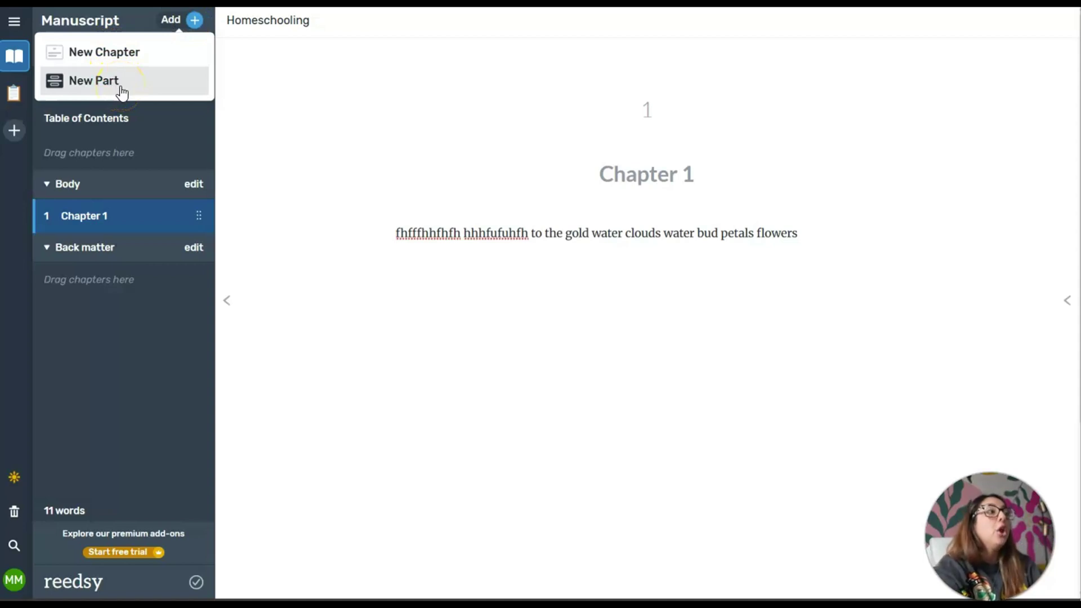
pyautogui.click(140, 51)
pyautogui.click(84, 251)
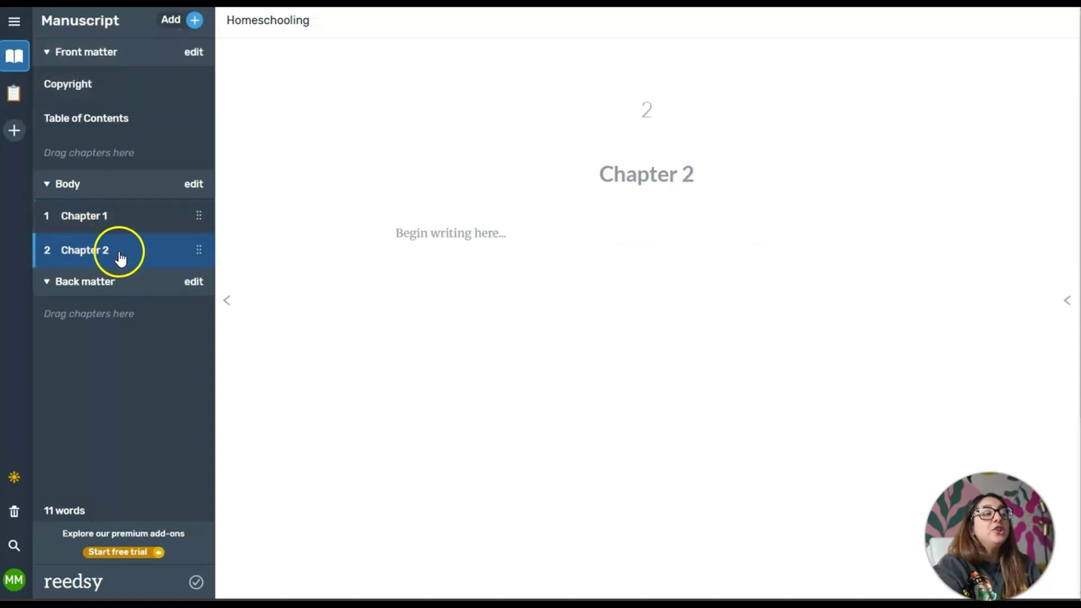
pyautogui.click(194, 21)
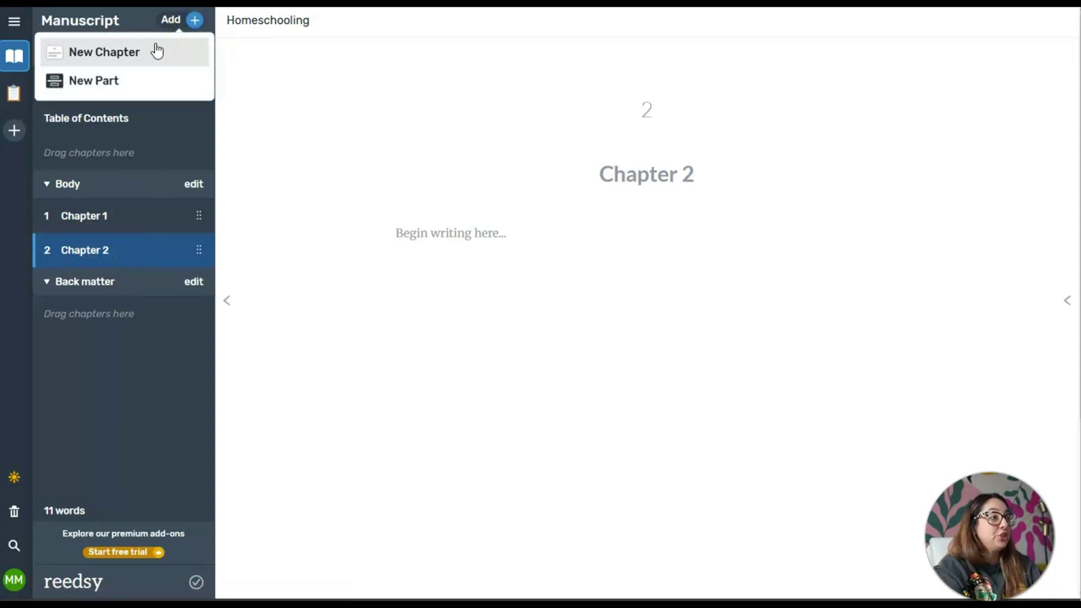
pyautogui.click(145, 49)
pyautogui.click(194, 20)
pyautogui.click(164, 48)
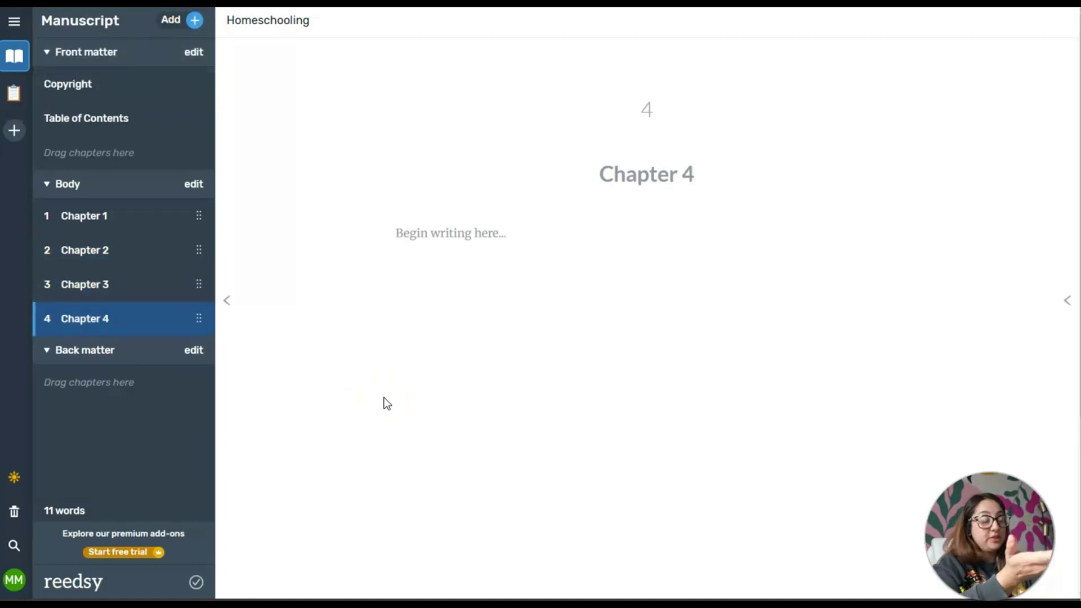
pyautogui.click(391, 416)
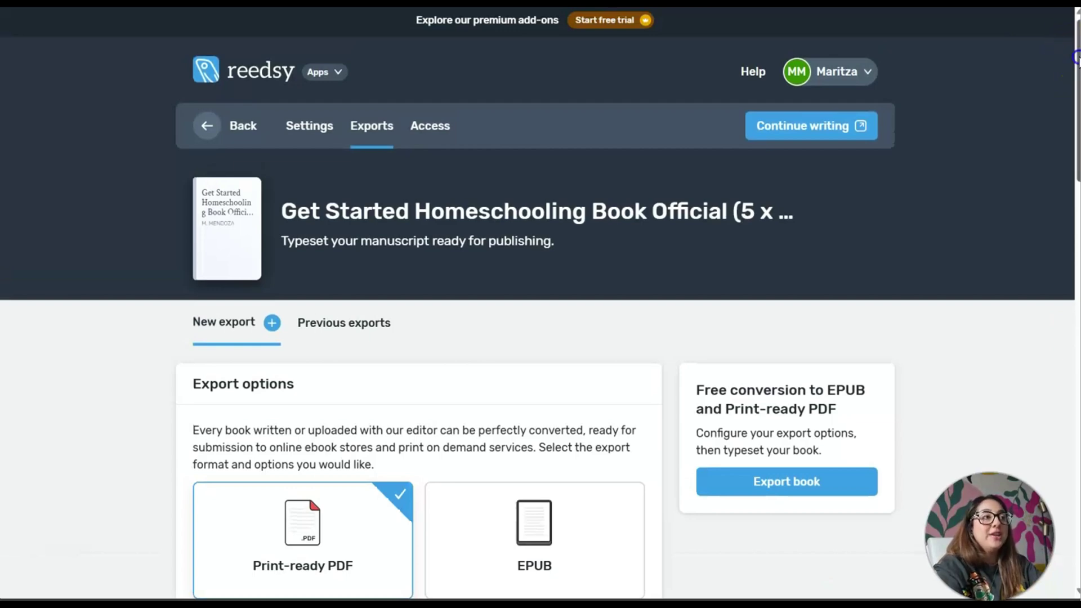
# Select EPUB as the export format and scroll down to the template choices.
pyautogui.moveTo(1075, 57); pyautogui.dragTo(1077, 147)
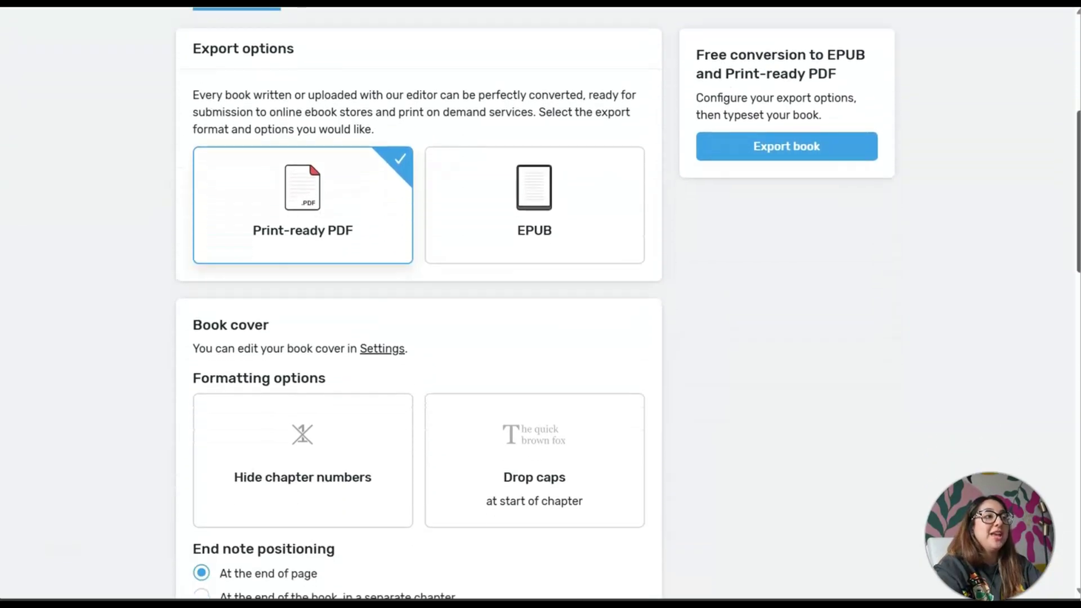
pyautogui.click(592, 223)
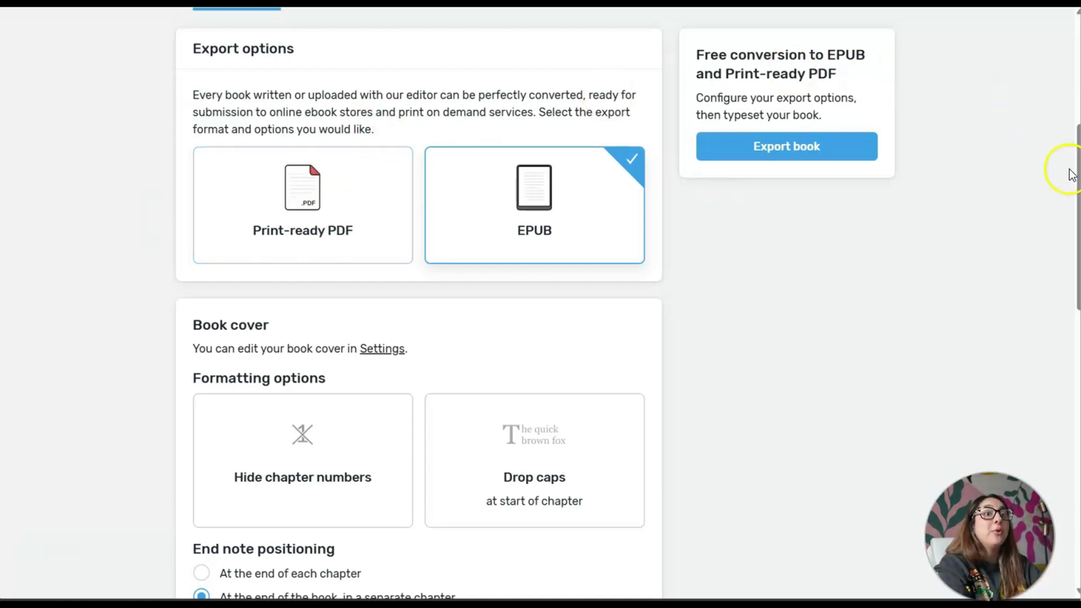
pyautogui.moveTo(1072, 179); pyautogui.dragTo(1072, 274)
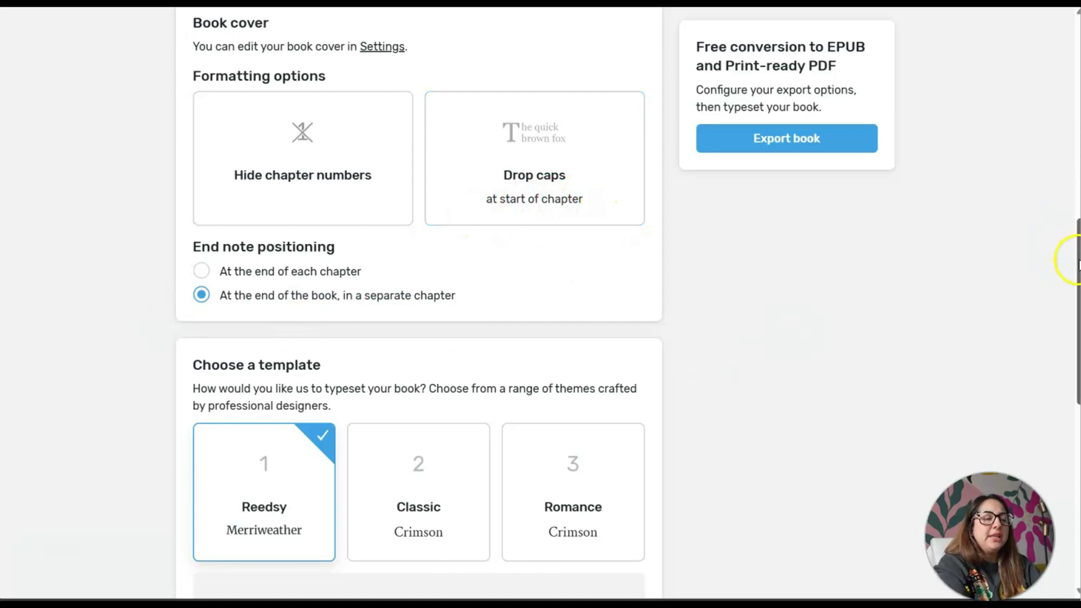
# Preview the Classic template, then choose Romance (Crimson) for the EPUB export.
pyautogui.moveTo(1076, 260); pyautogui.dragTo(1076, 340)
pyautogui.scroll(-1, 1076, 346)
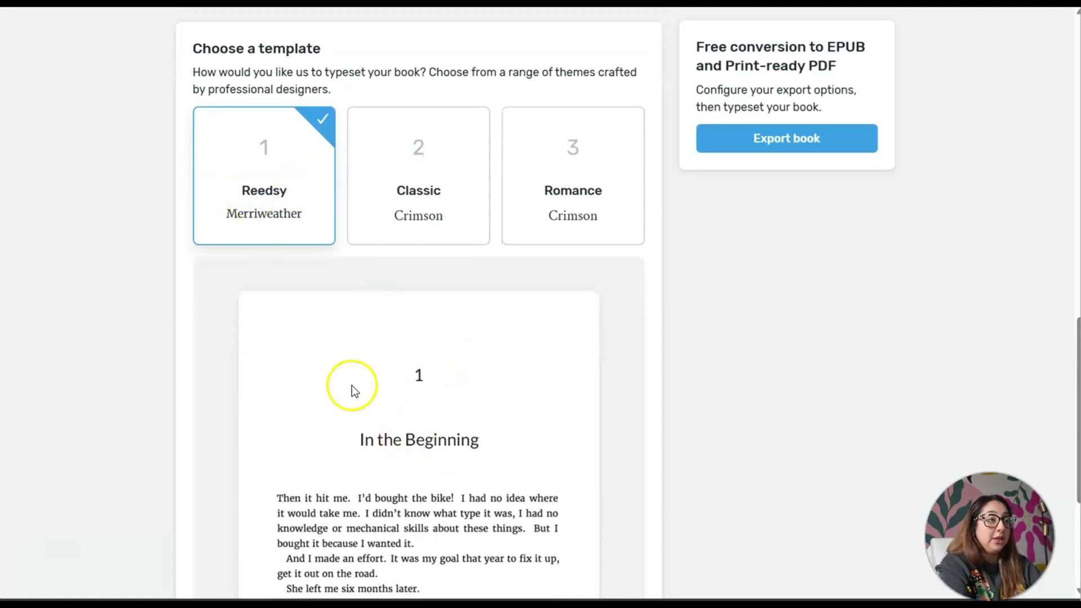
pyautogui.click(421, 199)
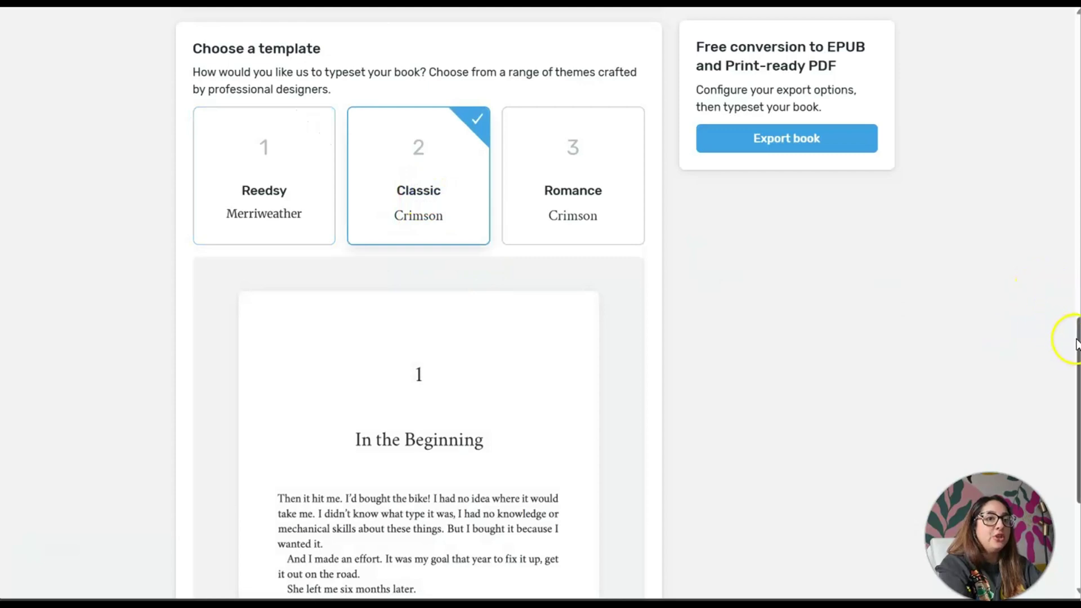
pyautogui.moveTo(1075, 349); pyautogui.dragTo(1076, 391)
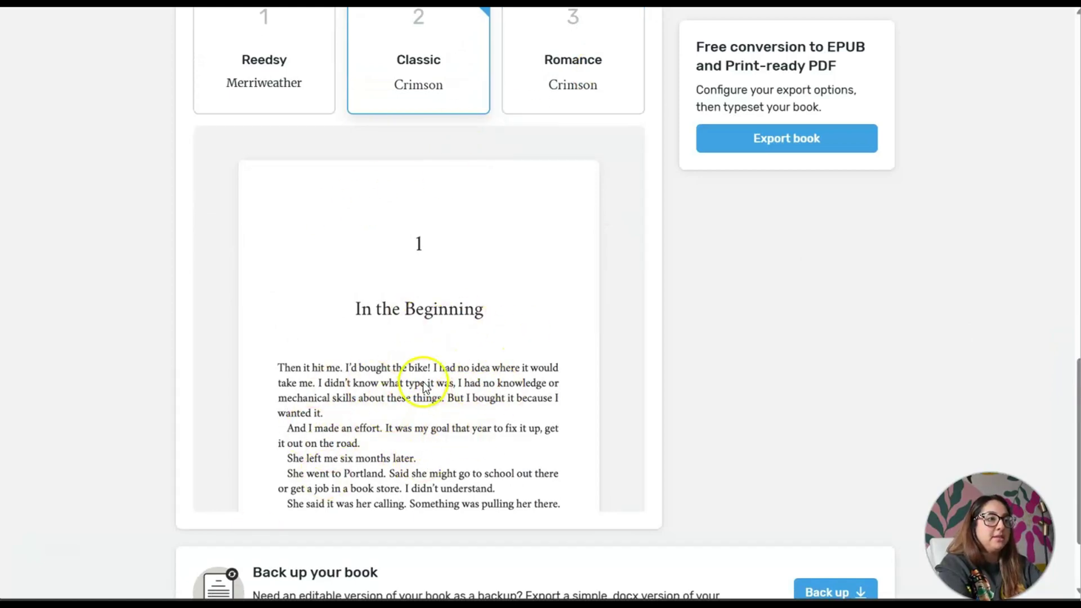
pyautogui.click(593, 60)
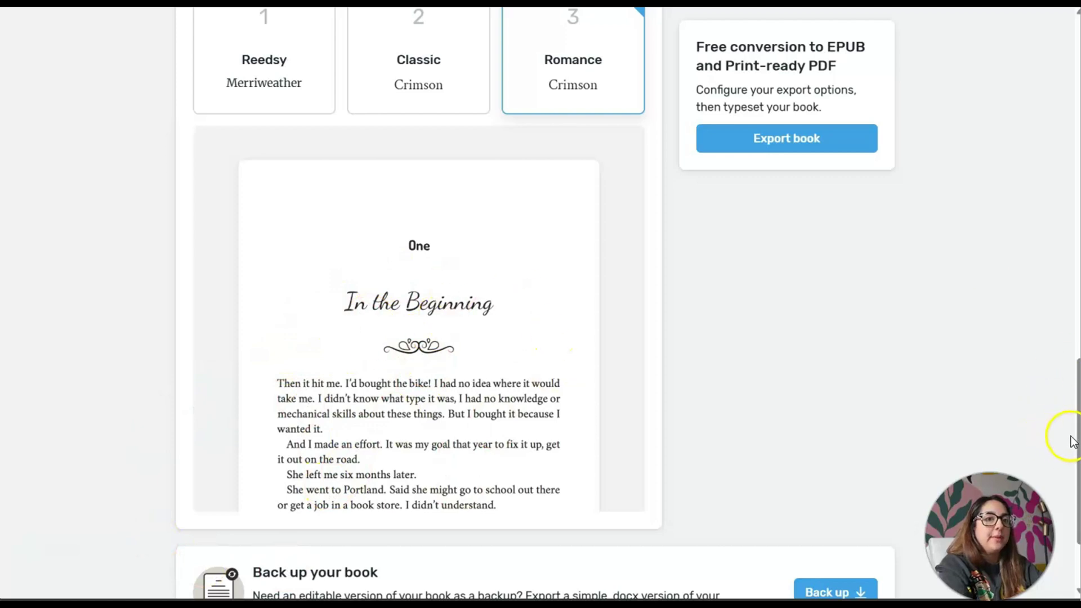
pyautogui.scroll(-1, 1064, 442)
pyautogui.moveTo(1078, 442); pyautogui.dragTo(1078, 119)
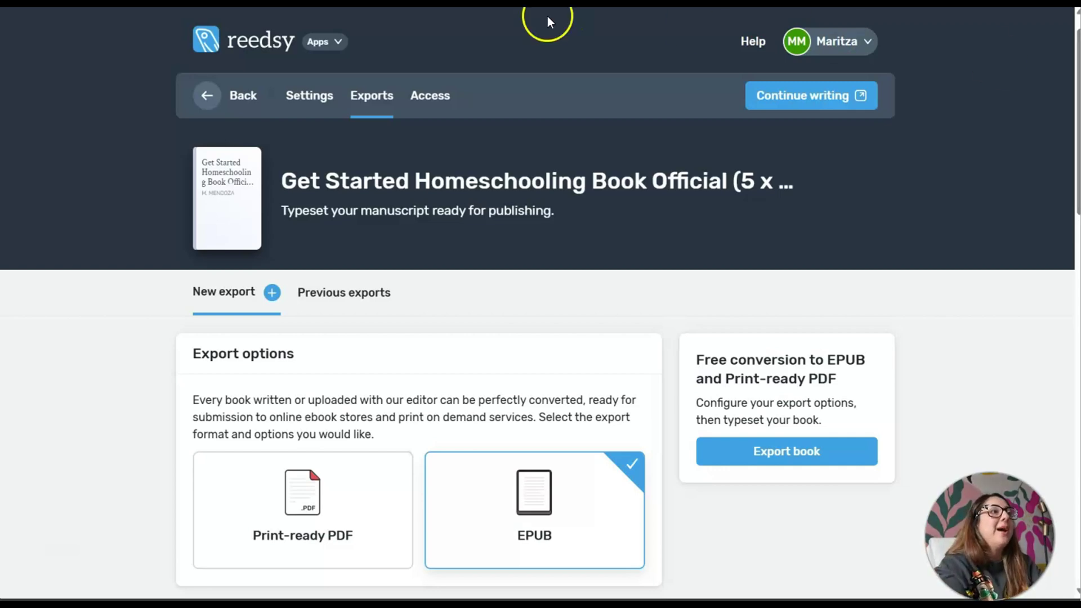
# Switch to Reedsy Marketplace, showing 1616 professionals on the Editing tab.
pyautogui.click(317, 42)
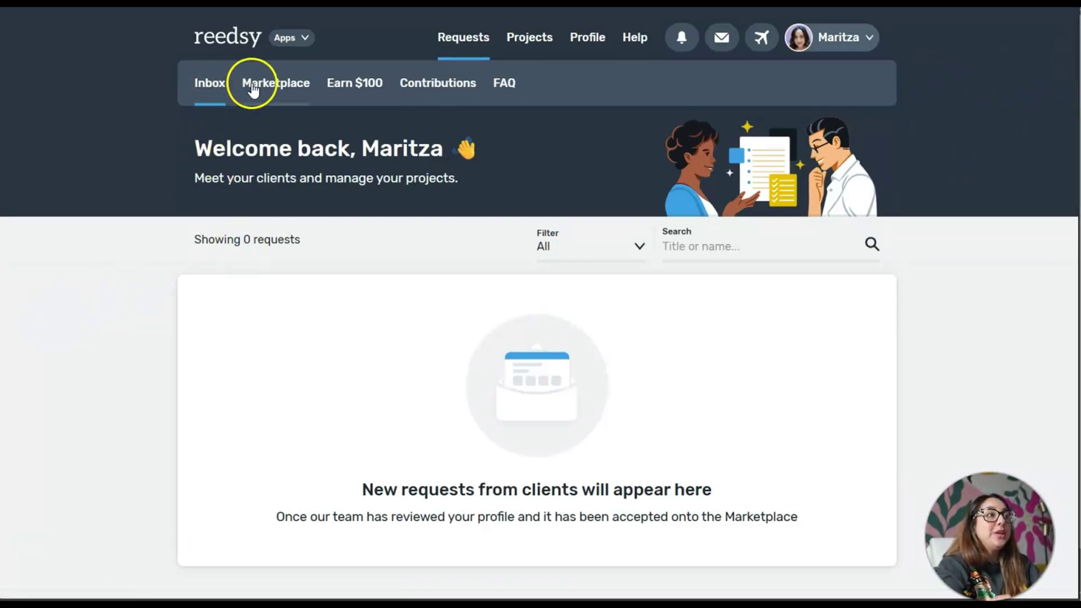
pyautogui.click(273, 90)
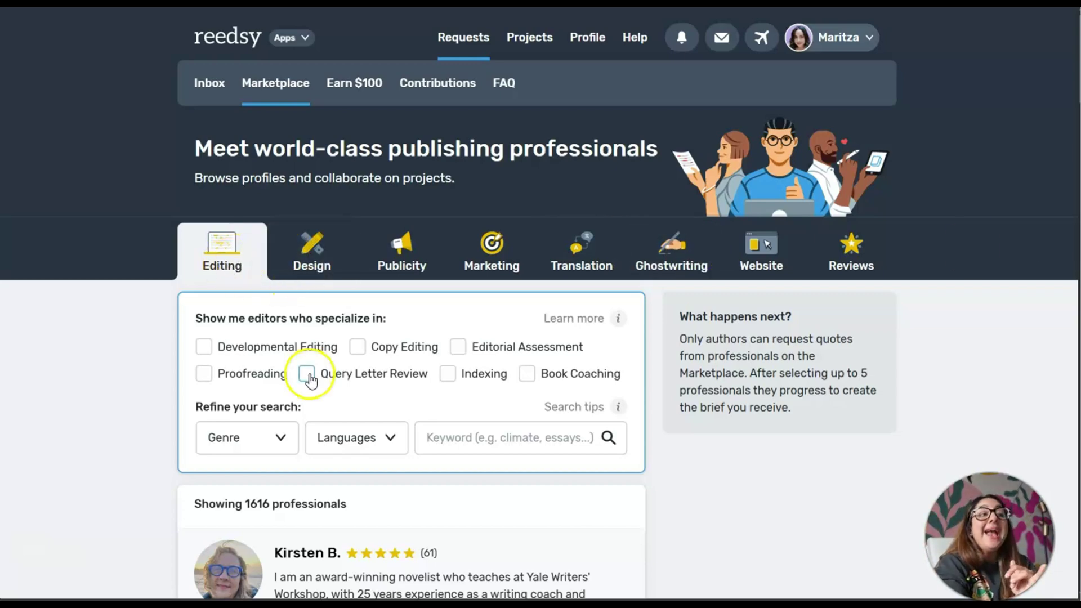
# Browse the Design and Publicity listings, then show the 24 Marketing professionals.
pyautogui.click(309, 252)
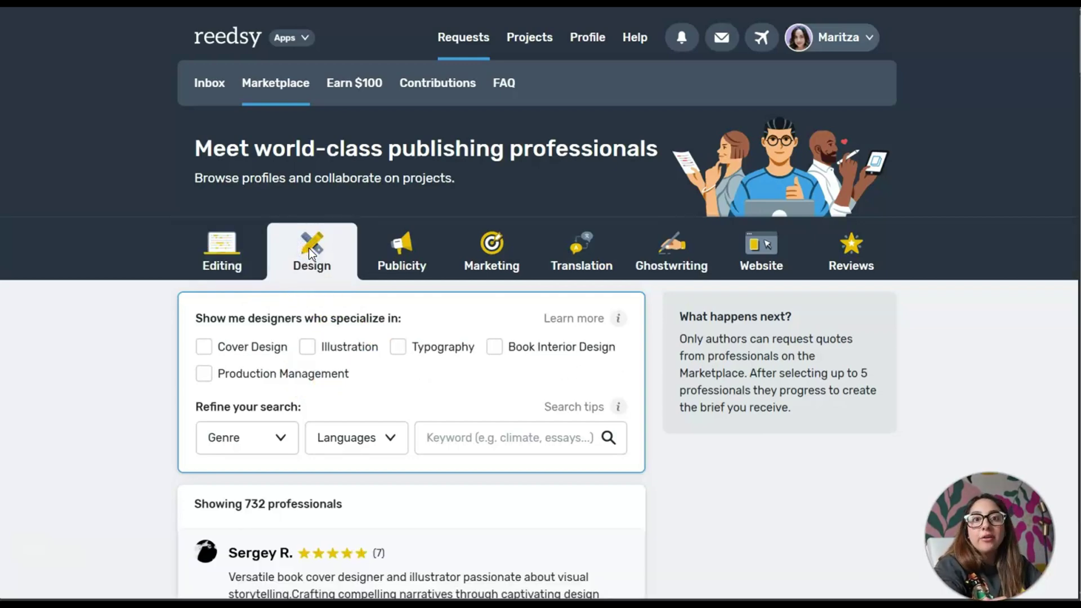
pyautogui.click(406, 246)
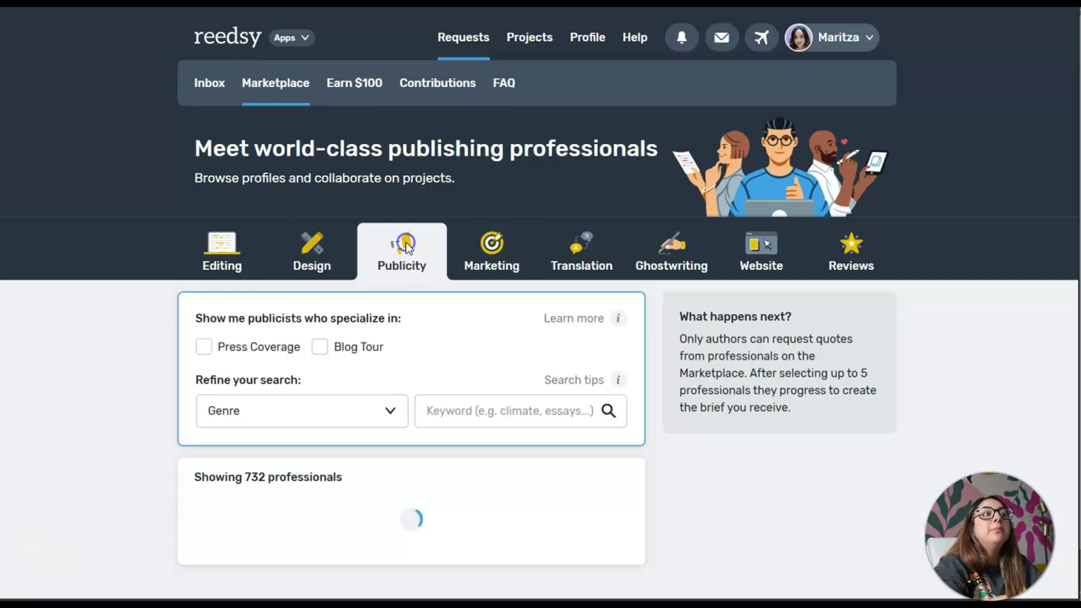
pyautogui.click(223, 355)
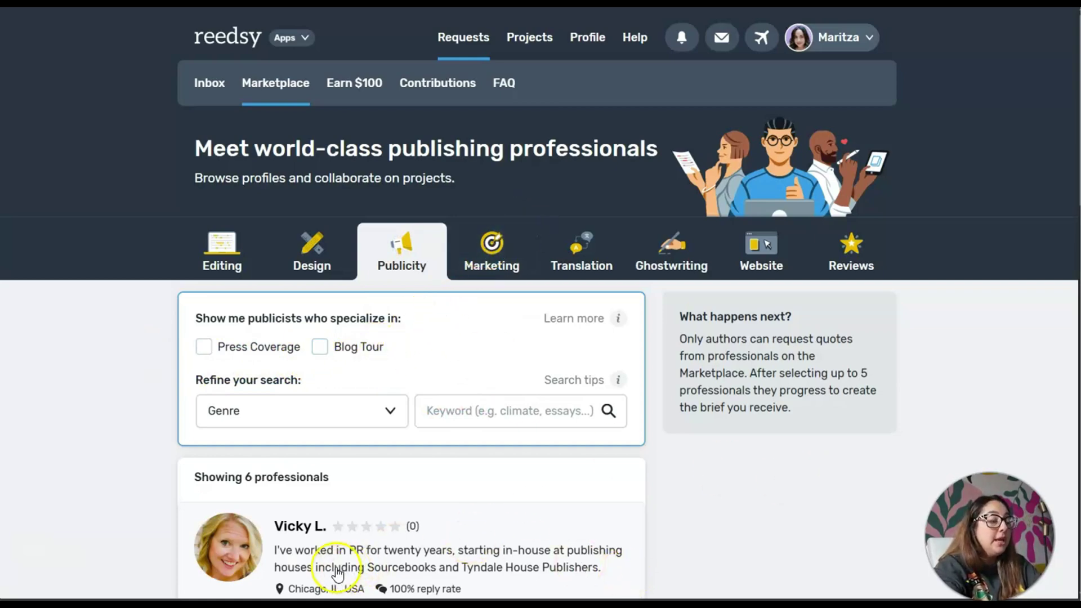
pyautogui.scroll(-3, 924, 262)
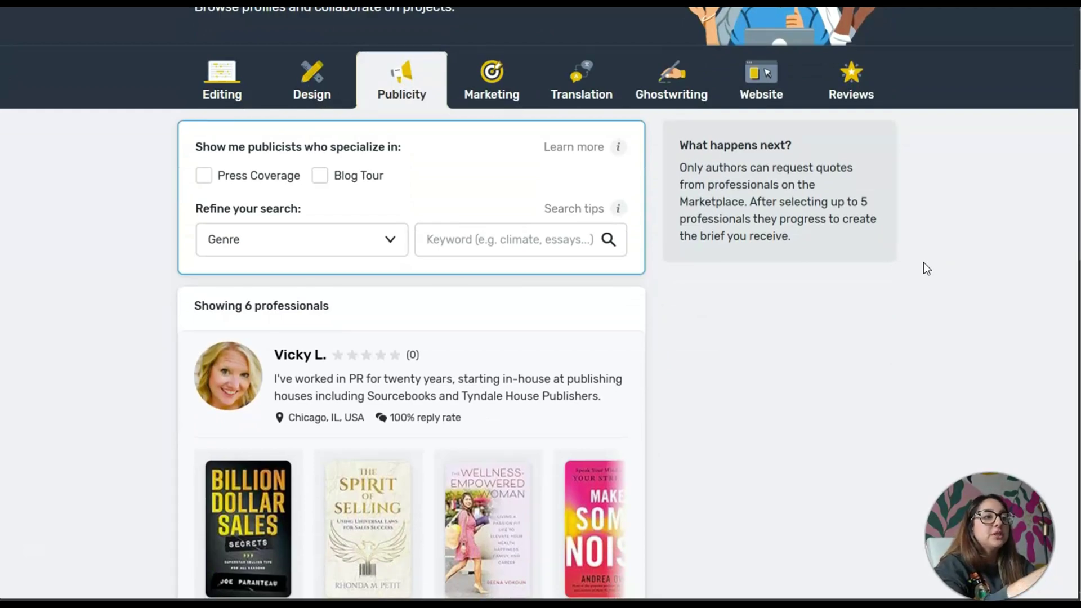
pyautogui.click(814, 323)
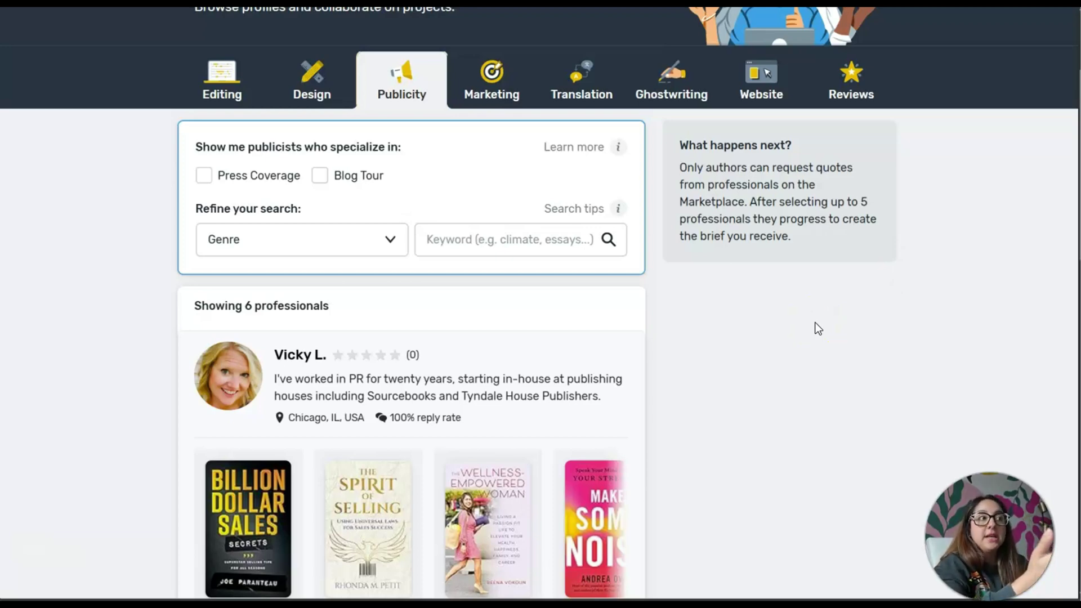
pyautogui.click(490, 82)
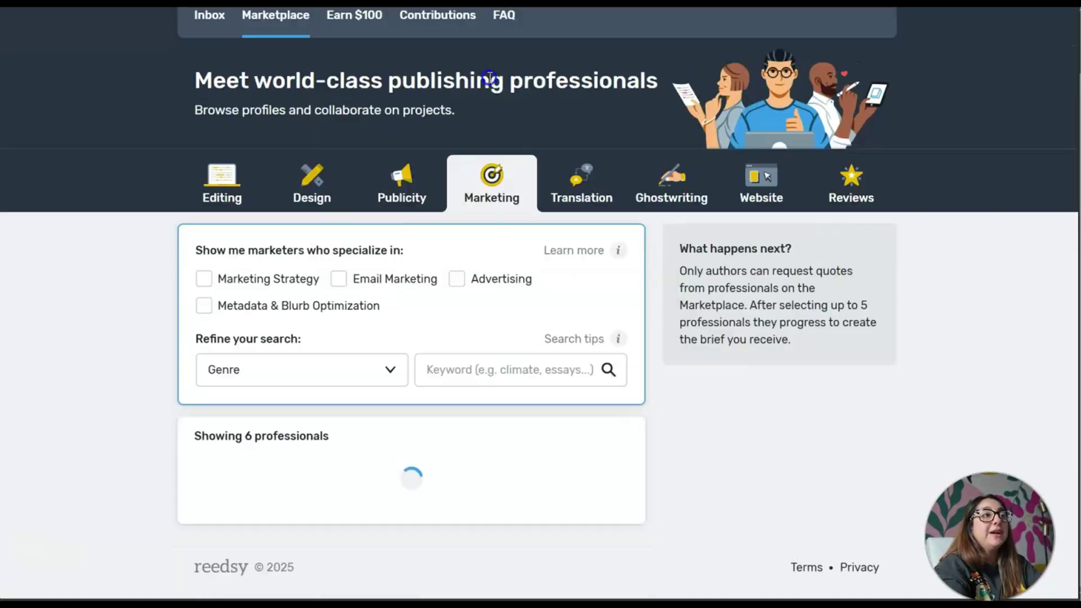
pyautogui.scroll(-1, 755, 428)
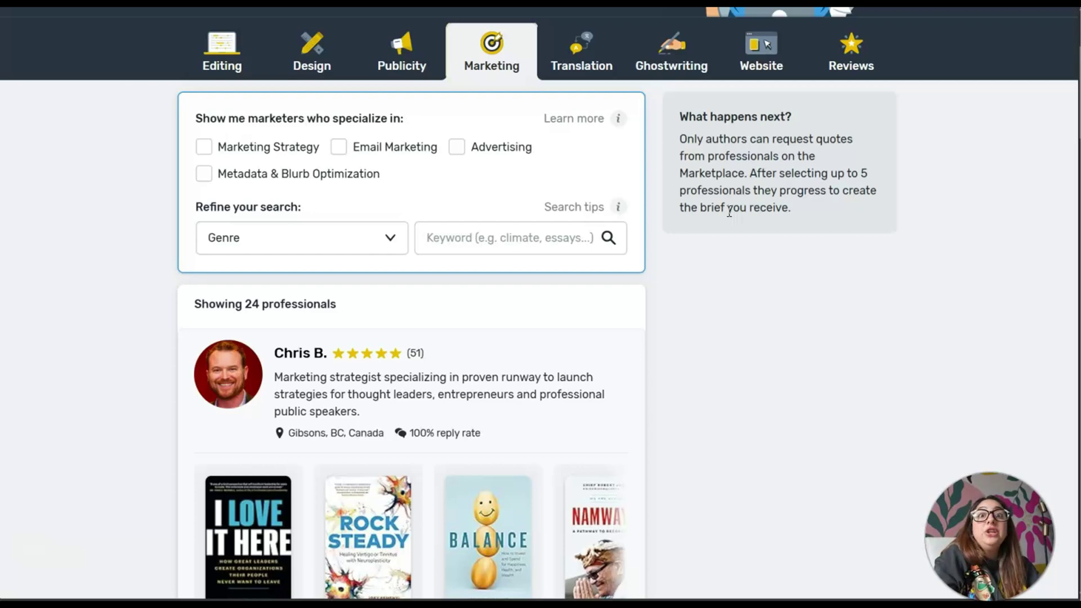
# Browse Translation and Ghostwriting, then open Reviews with Reedsy Discovery's $50 offer.
pyautogui.click(601, 50)
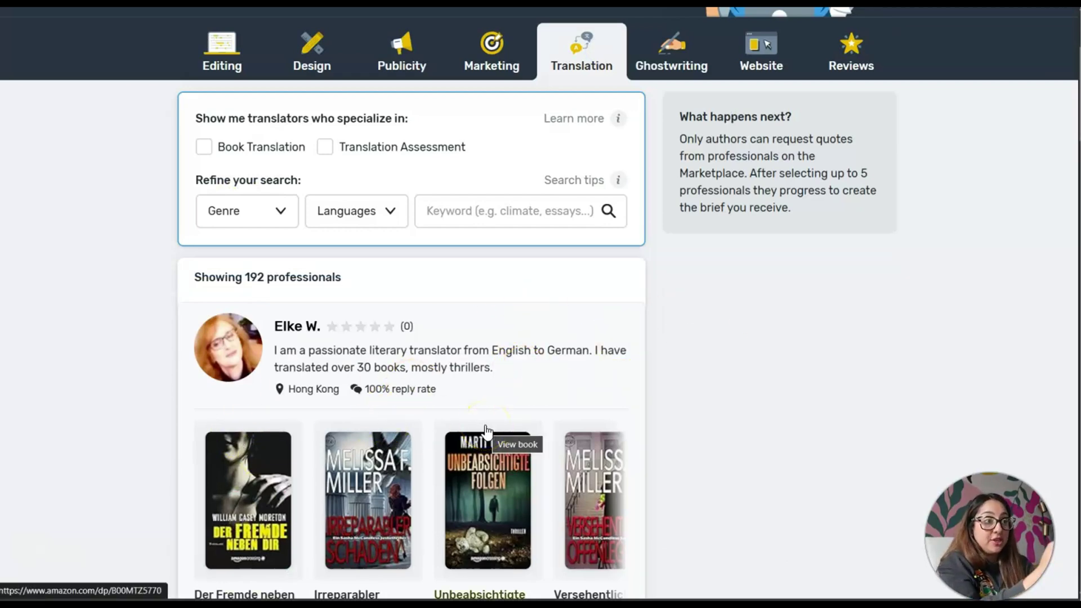
pyautogui.click(698, 59)
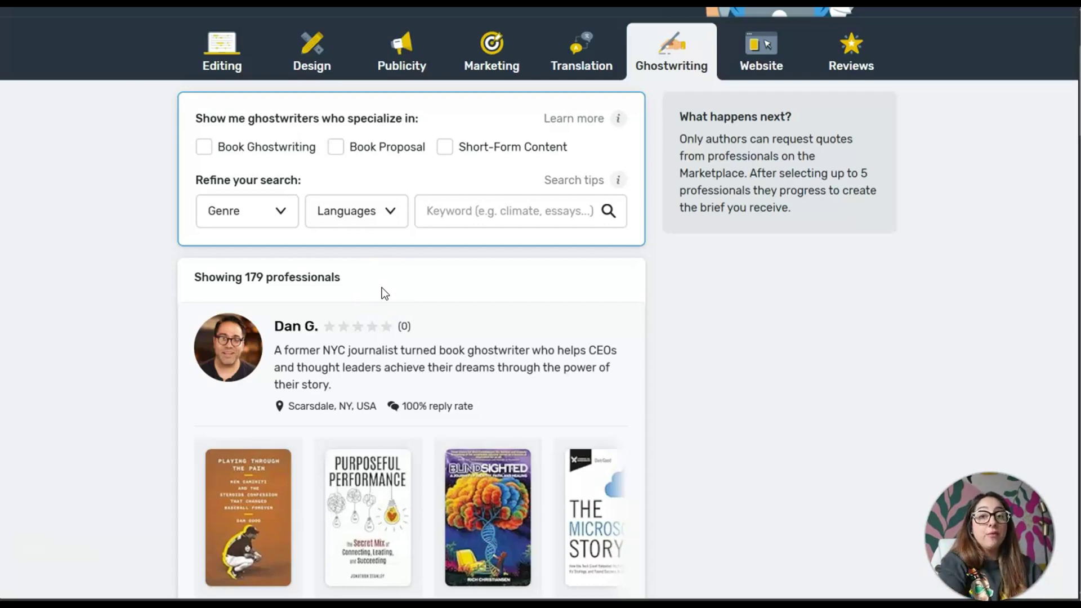
pyautogui.click(843, 61)
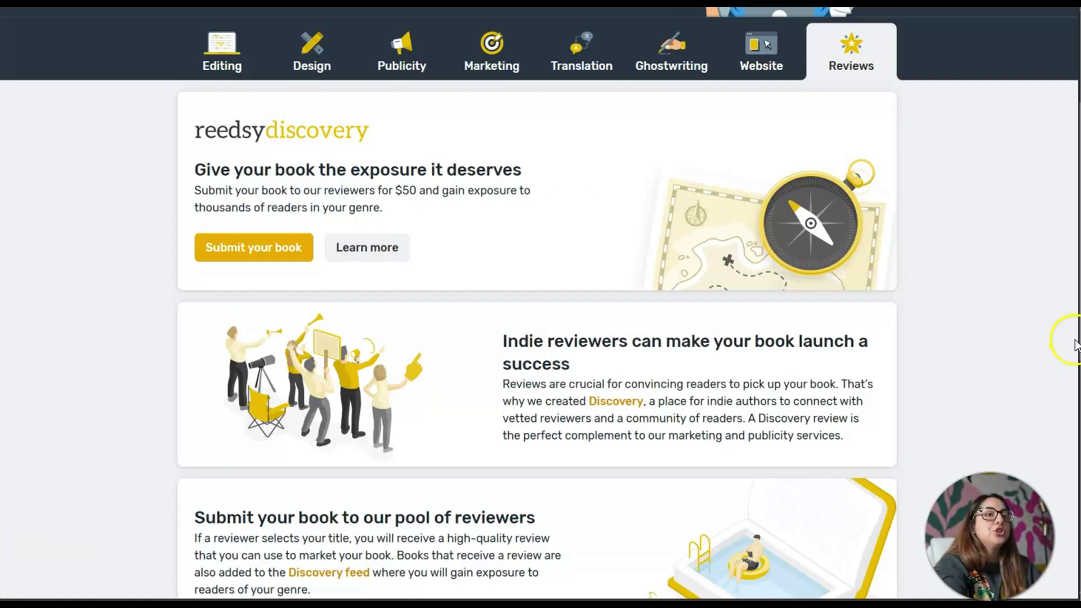
pyautogui.scroll(-4, 870, 360)
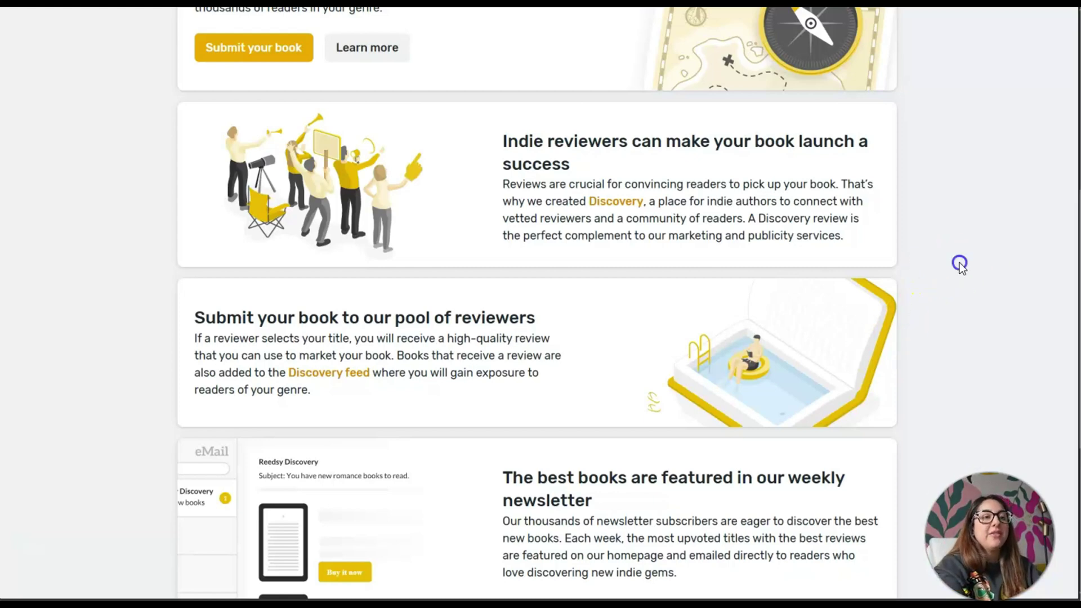
pyautogui.scroll(-3, 960, 264)
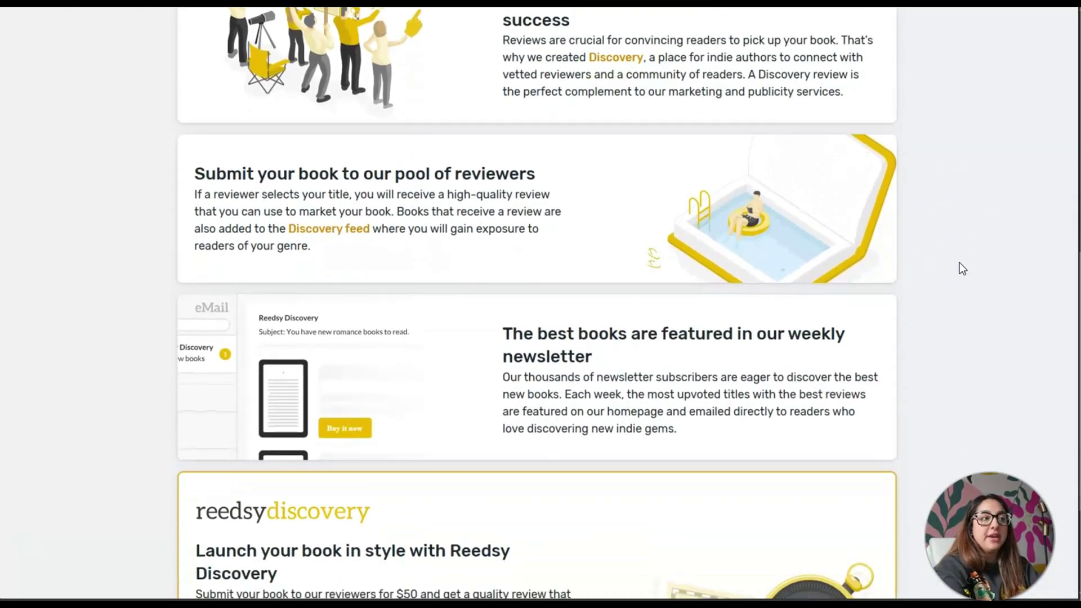
pyautogui.scroll(-1, 962, 269)
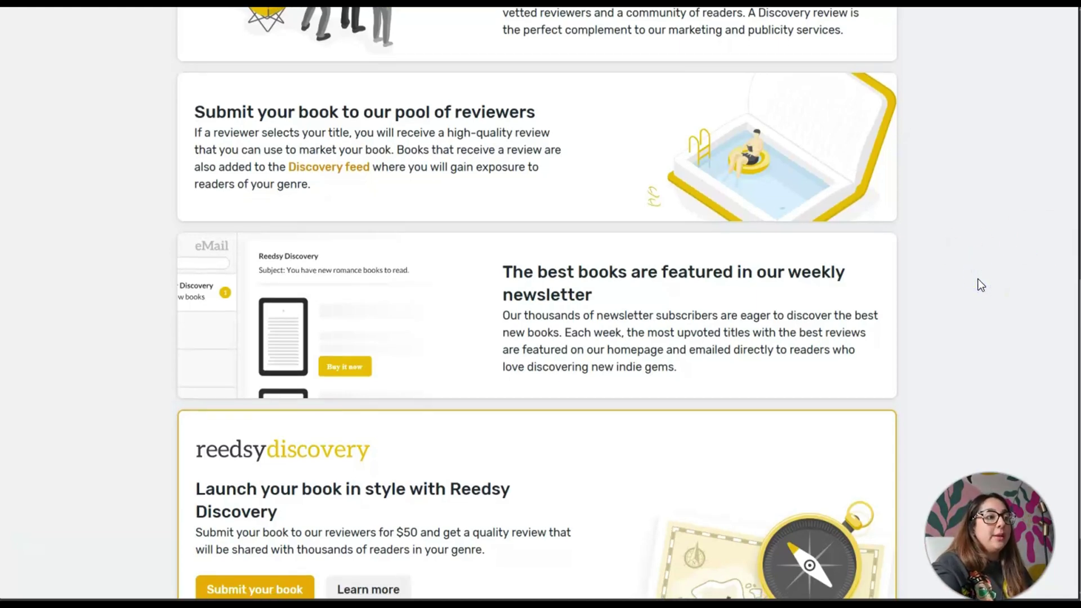
pyautogui.scroll(5, 981, 284)
pyautogui.scroll(5, 980, 284)
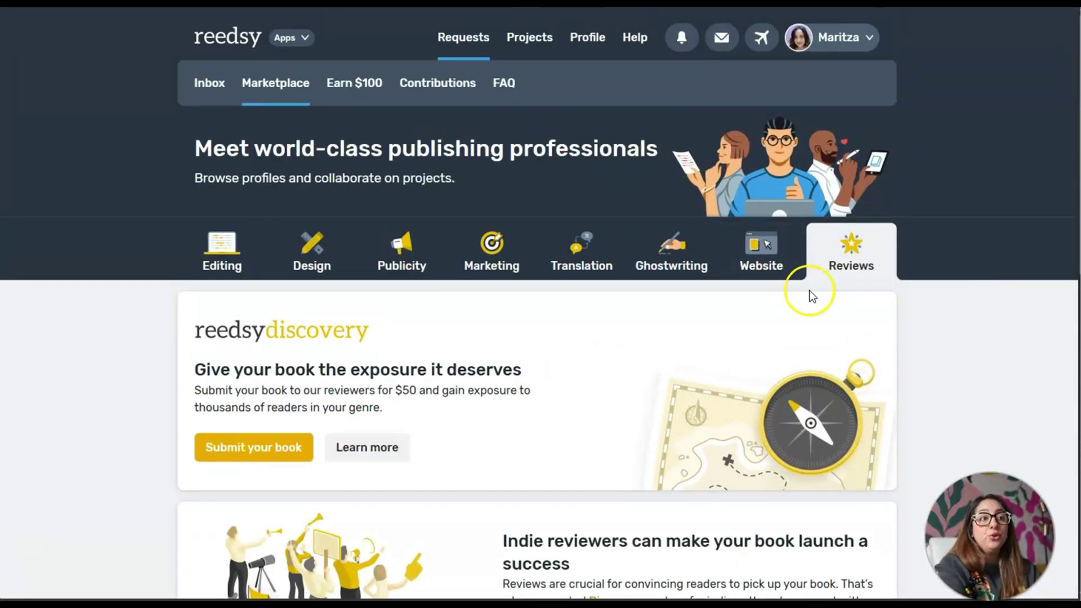
# Show the Website category's 73 web designers and scroll to the first designer's portfolio.
pyautogui.click(764, 261)
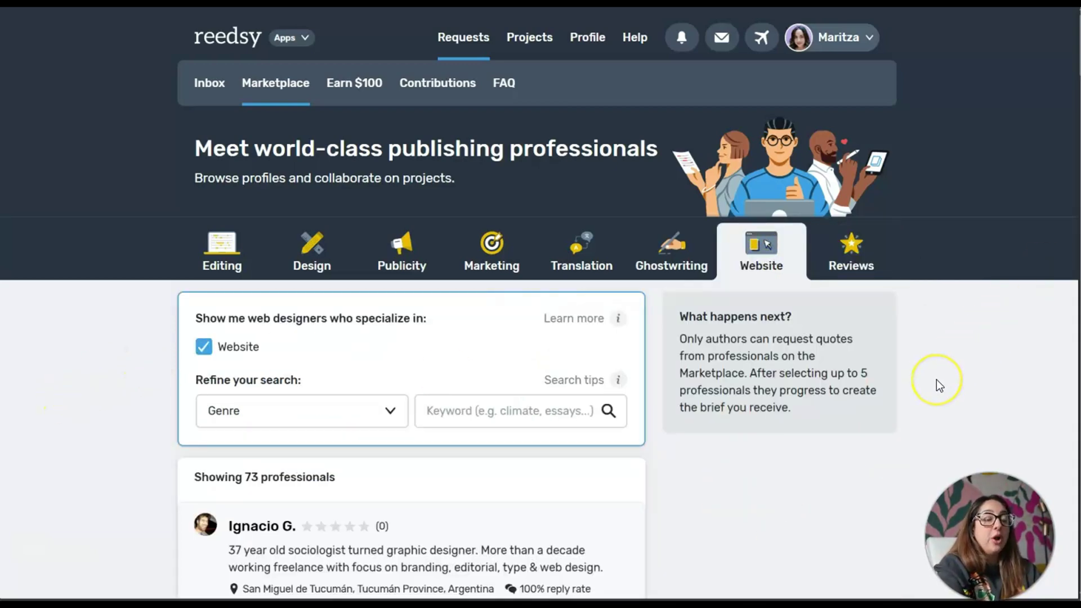
pyautogui.scroll(-2, 936, 380)
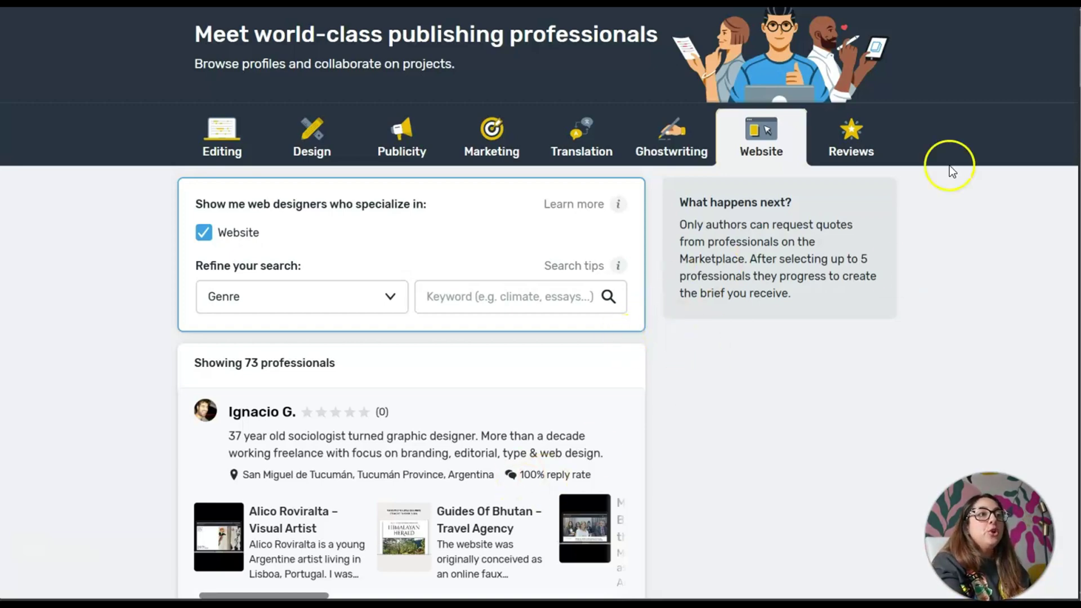
# Go back to Editing and filter to Developmental Editing, leaving 1135 editors.
pyautogui.click(218, 137)
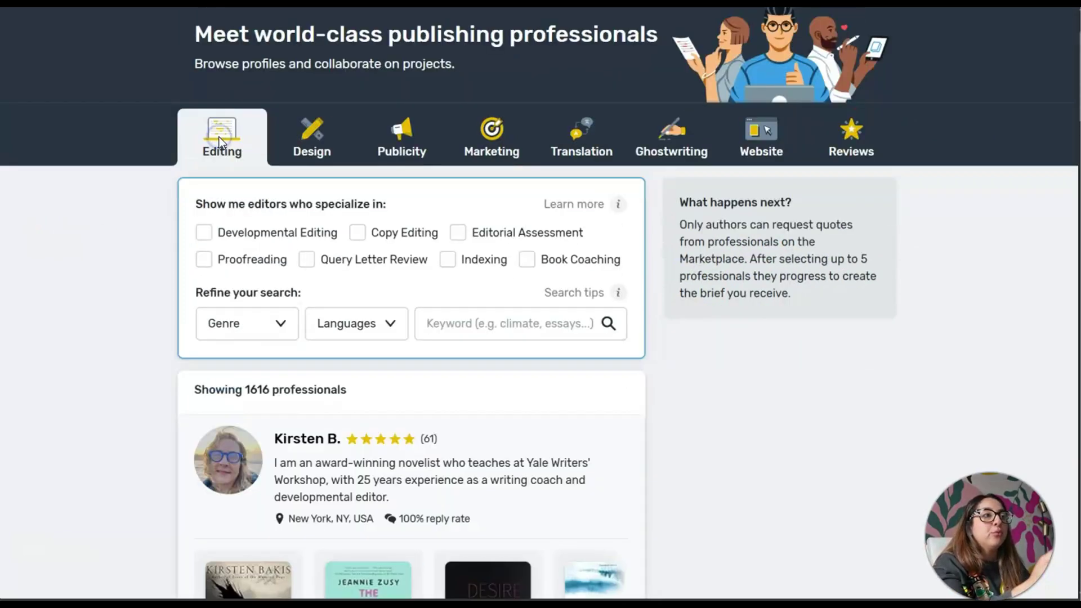
pyautogui.click(270, 238)
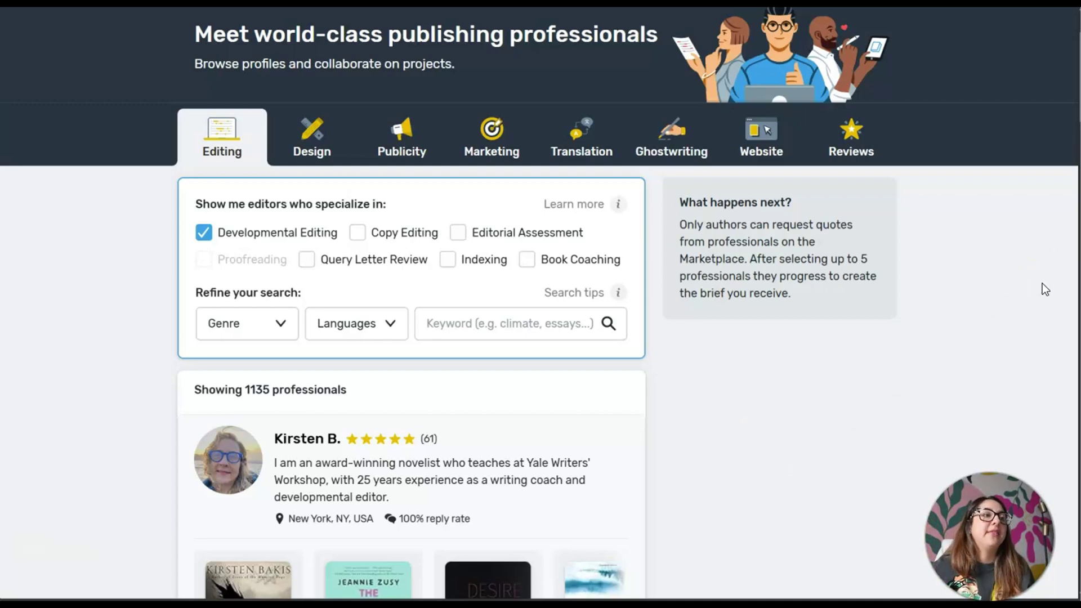
# Make Book Coaching the only Editing specialty, leaving 216 professionals.
pyautogui.click(527, 260)
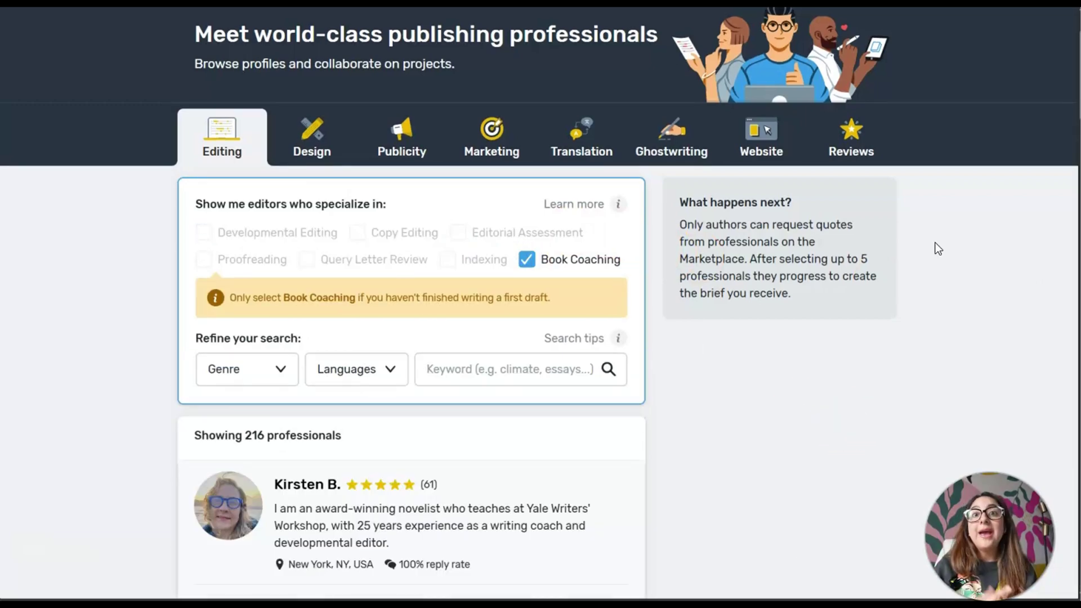